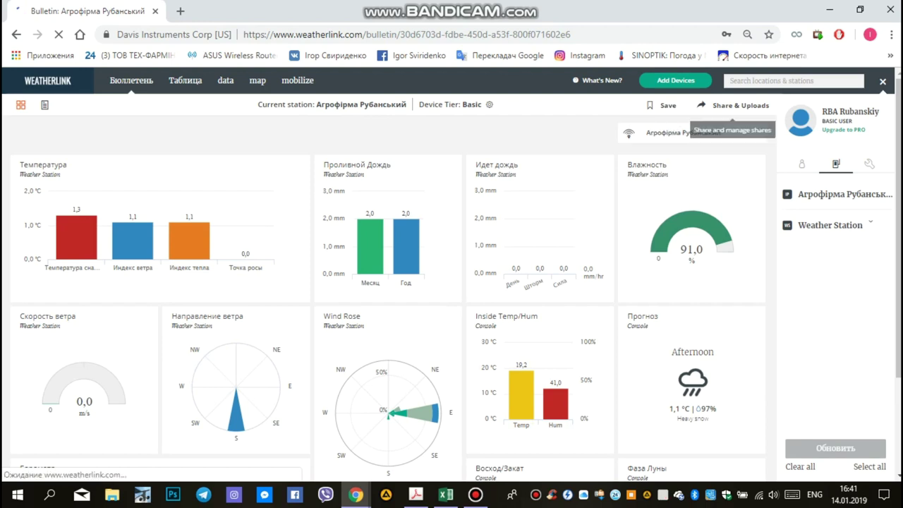
Start a new upload under Share & Uploads, then close the dialog without picking a service
click(733, 106)
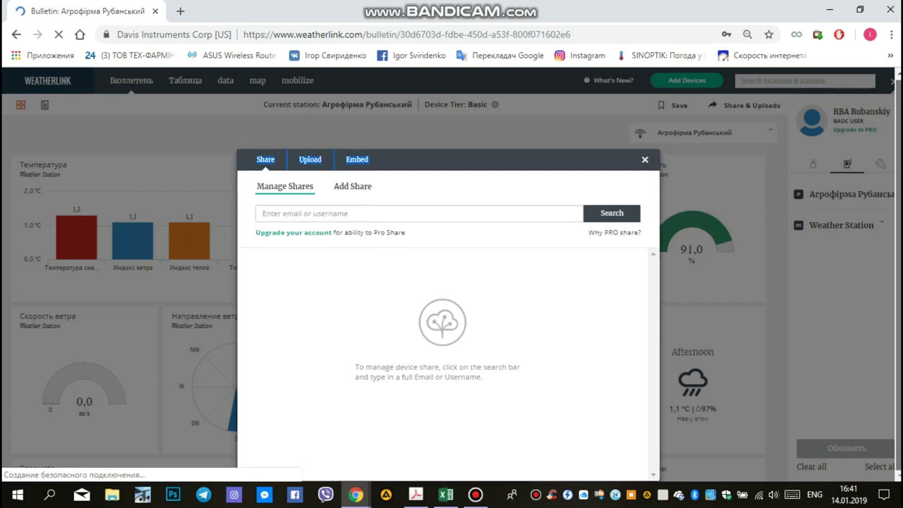
click(352, 186)
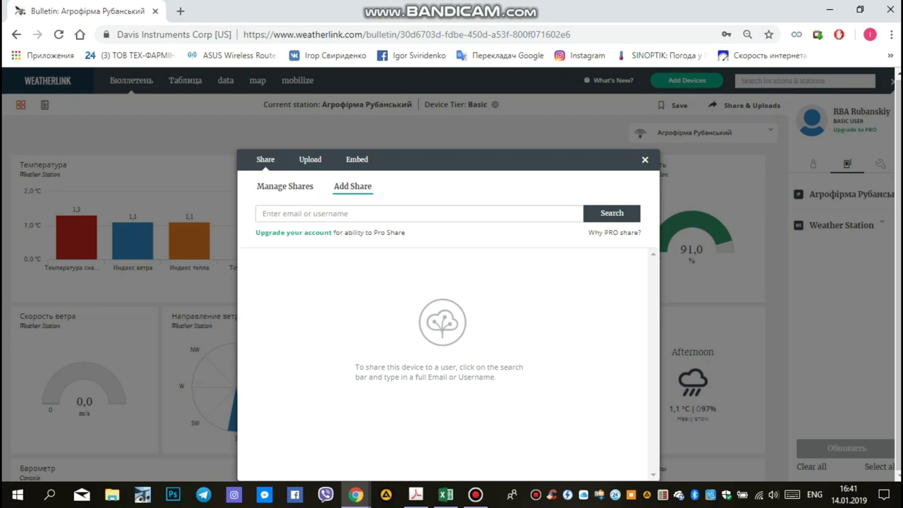
click(309, 159)
click(366, 187)
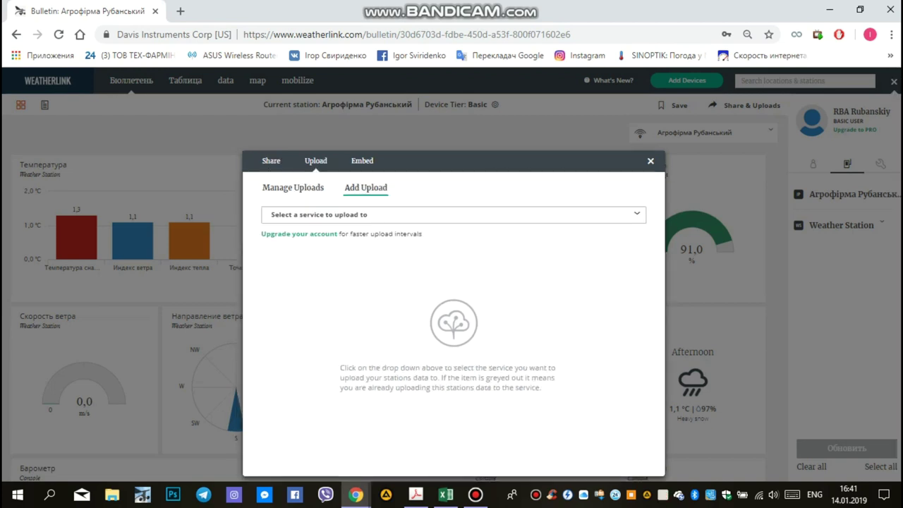
click(453, 213)
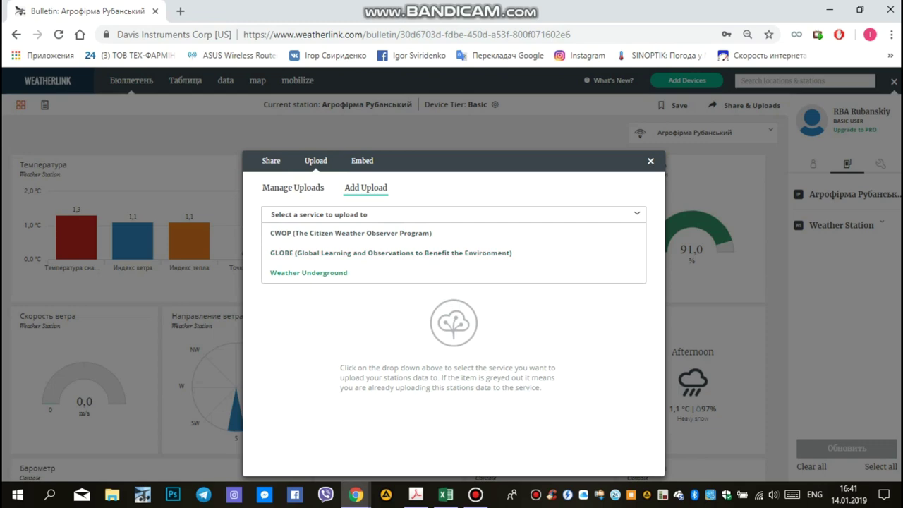
click(454, 214)
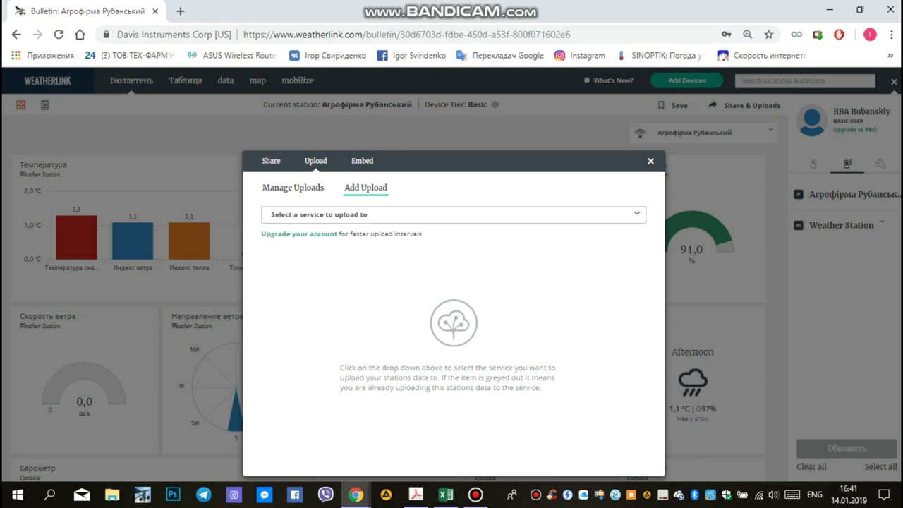
key(Escape)
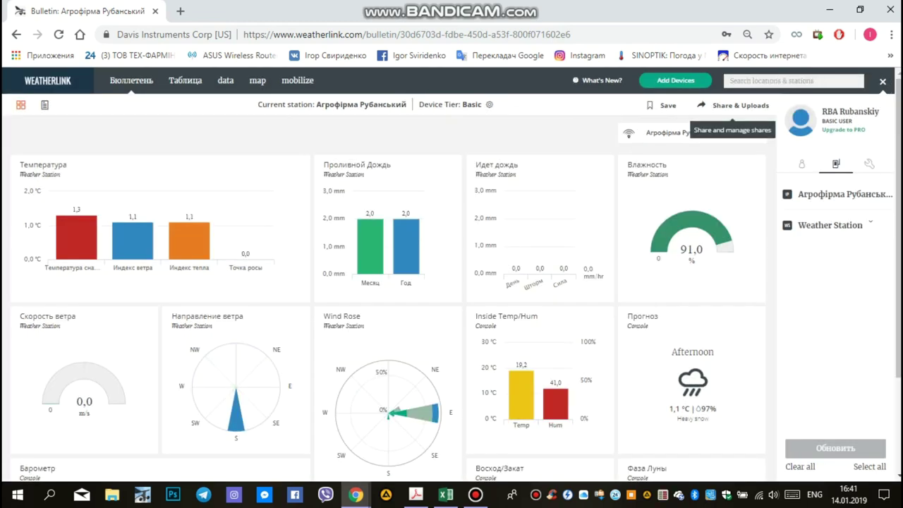
Reopen Share & Uploads, add an upload and choose Weather Underground as the service
click(737, 106)
click(309, 161)
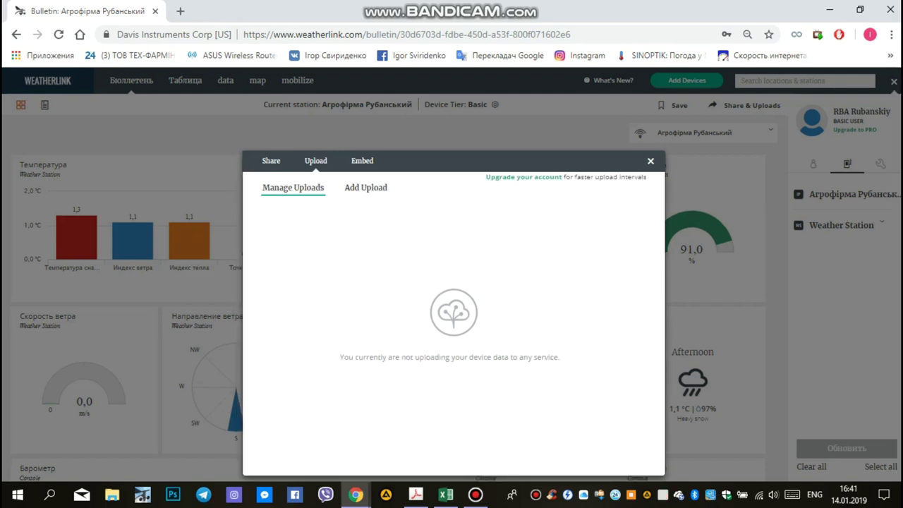
click(365, 187)
click(452, 215)
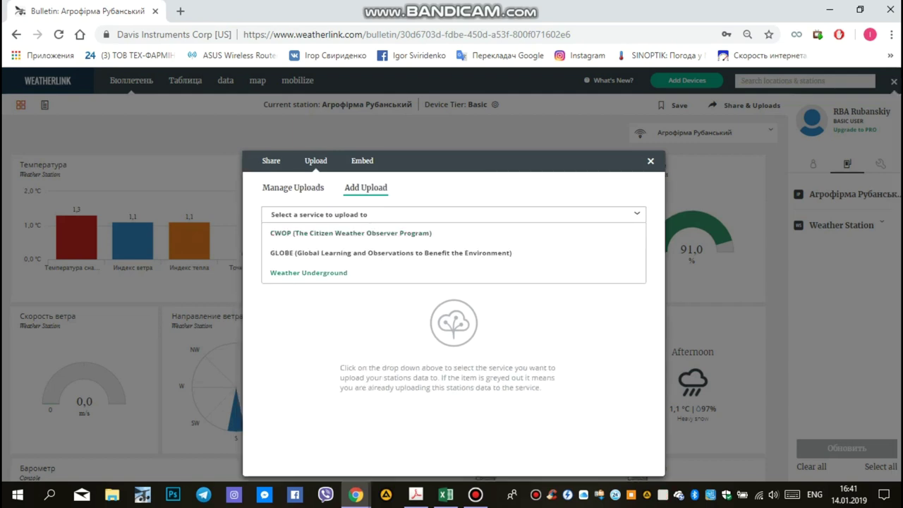
click(310, 268)
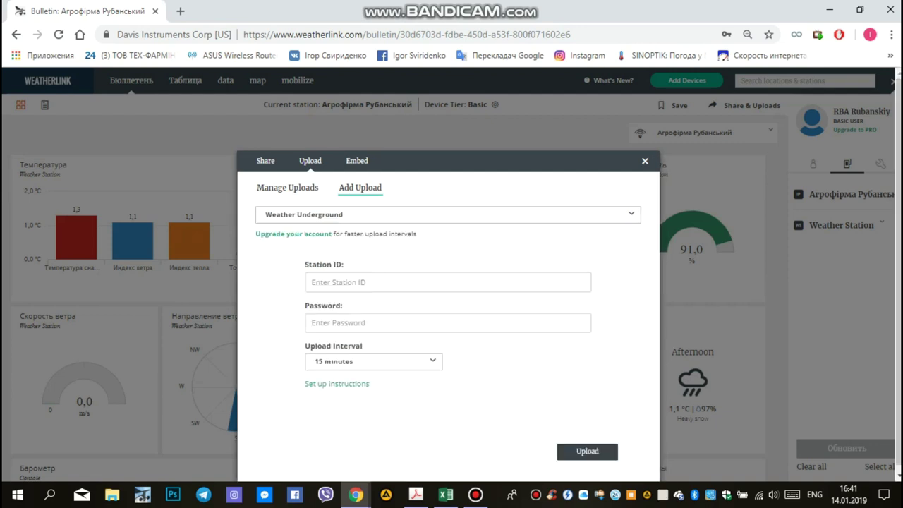
click(312, 282)
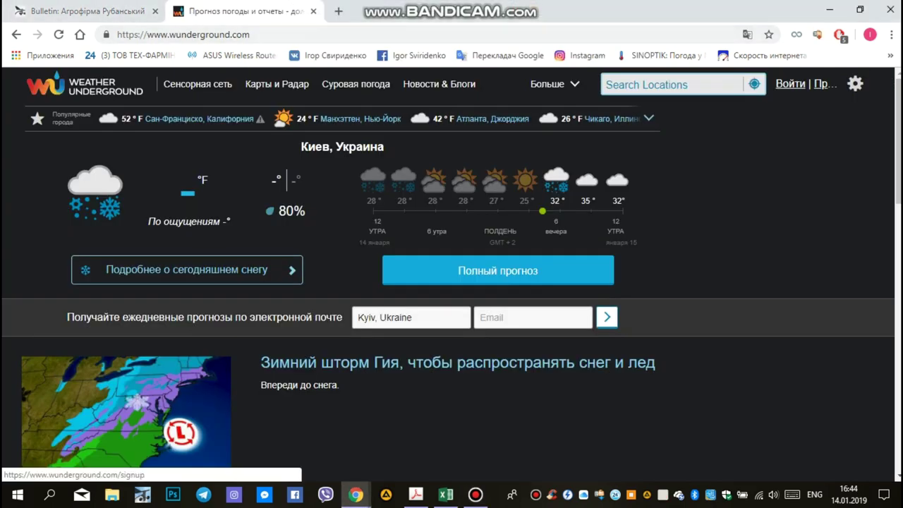
Go to Weather Underground's Join sign-up page
click(825, 84)
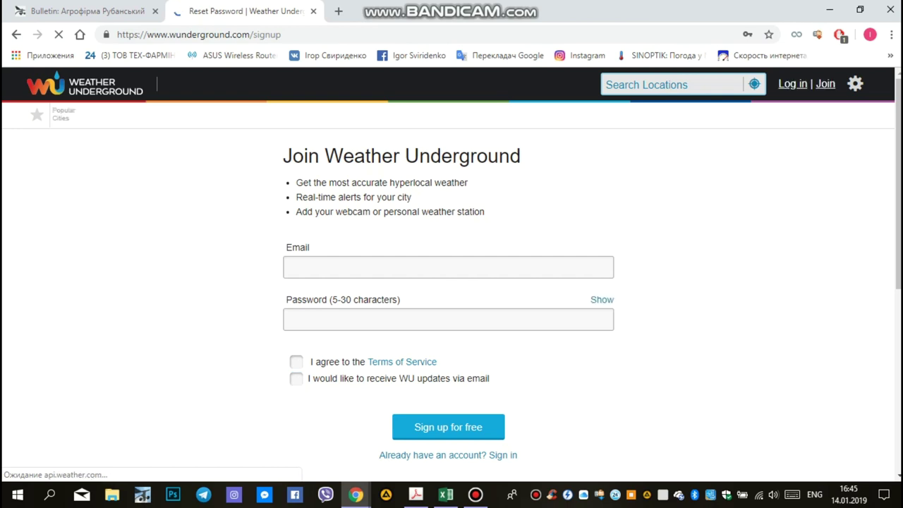
Sign up with the account e-mail and a password, accepting the Terms of Service, then dismiss the welcome message
click(289, 267)
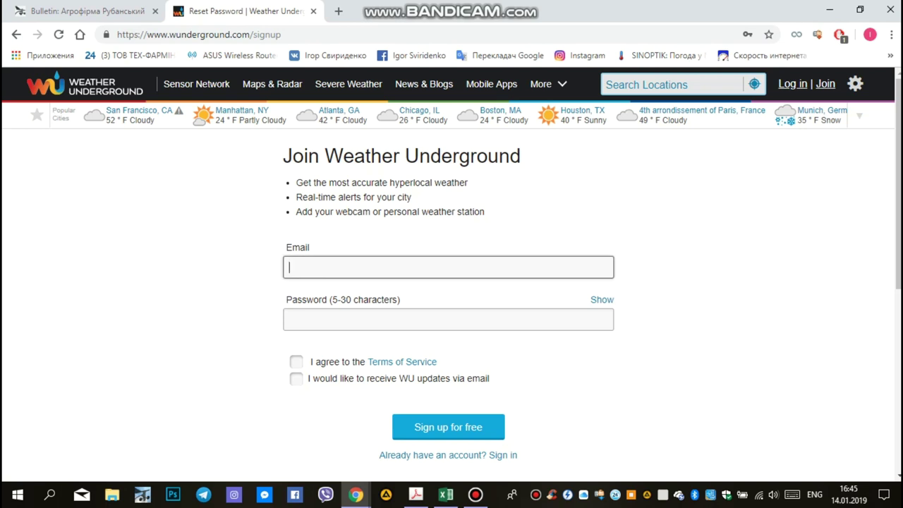
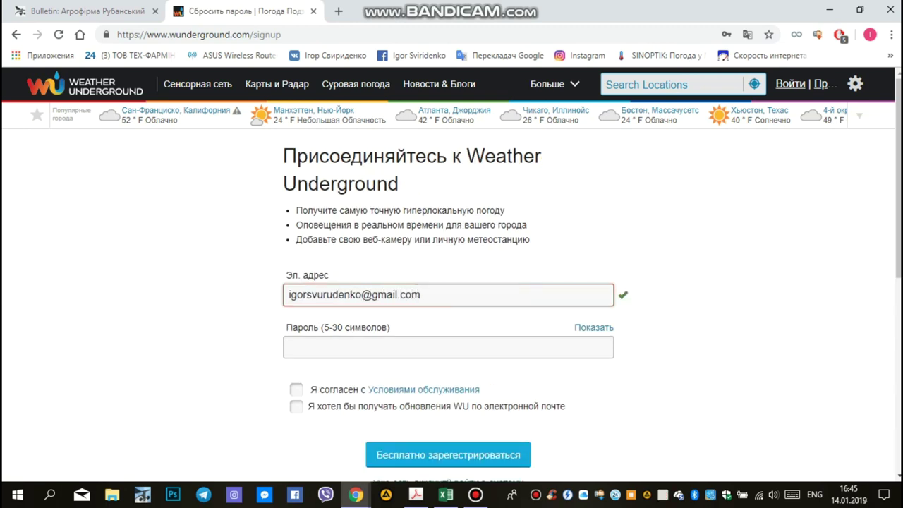
click(448, 347)
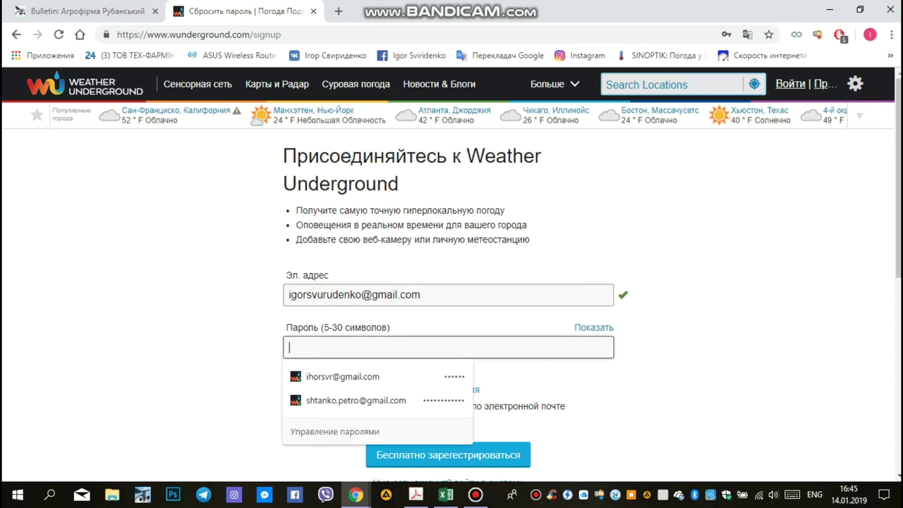
text(****)
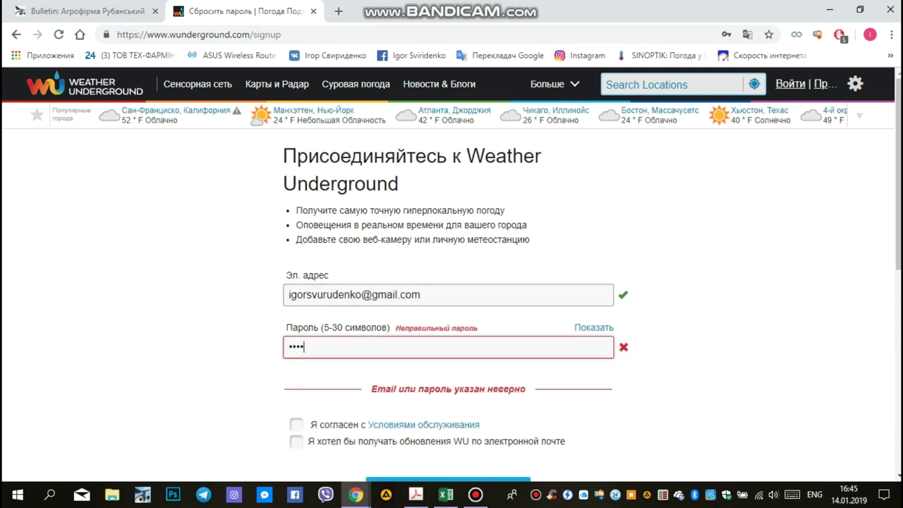
text(****)
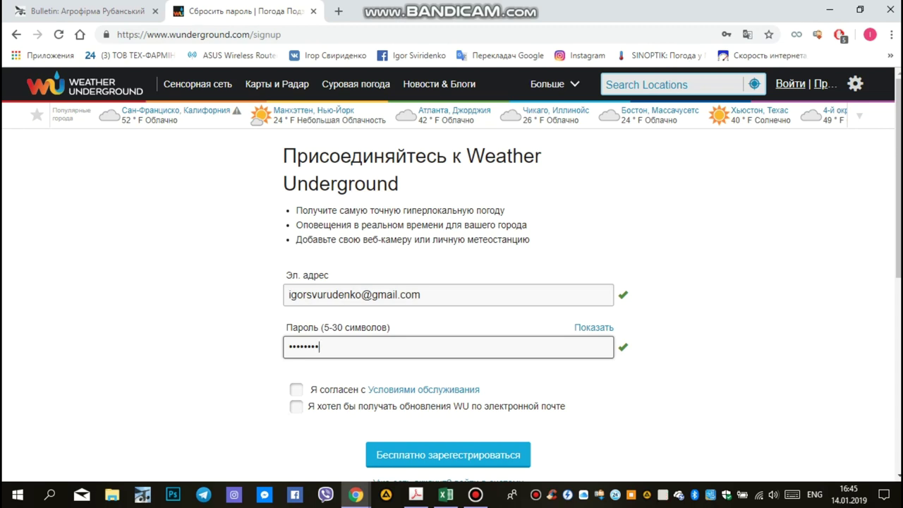
click(296, 389)
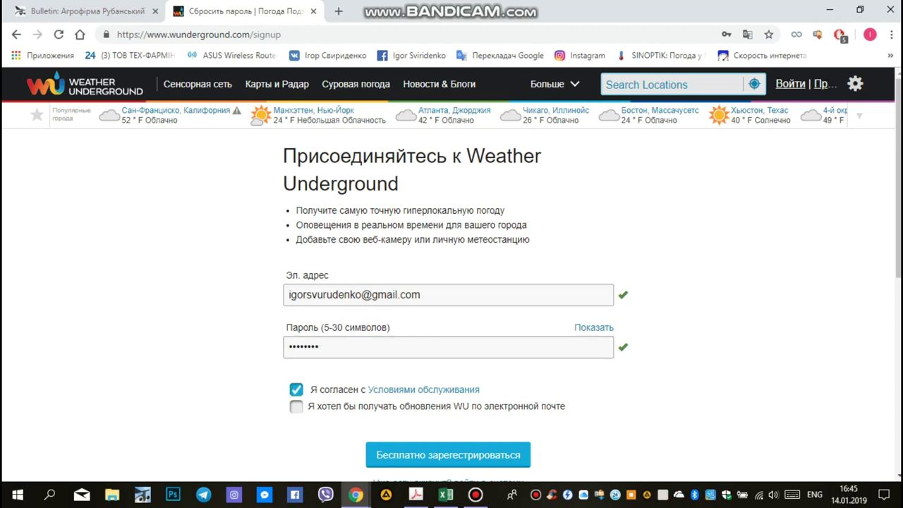
click(447, 455)
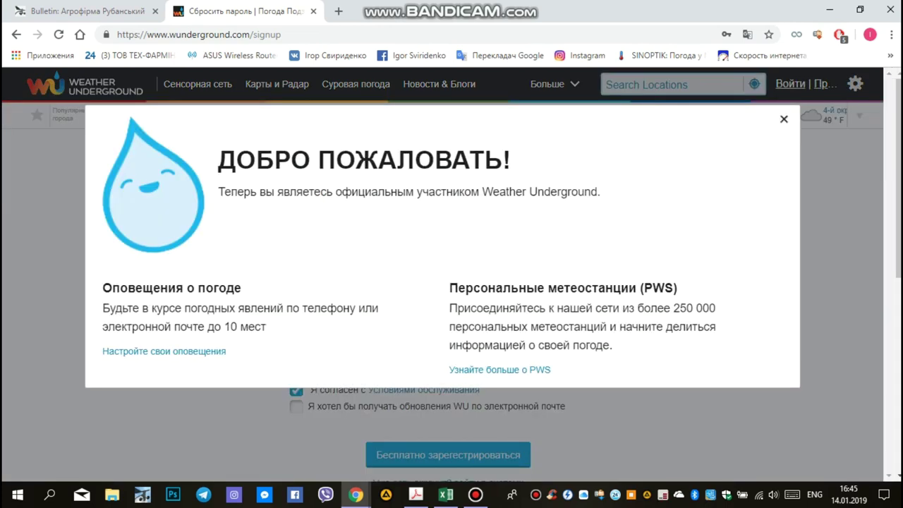
click(782, 118)
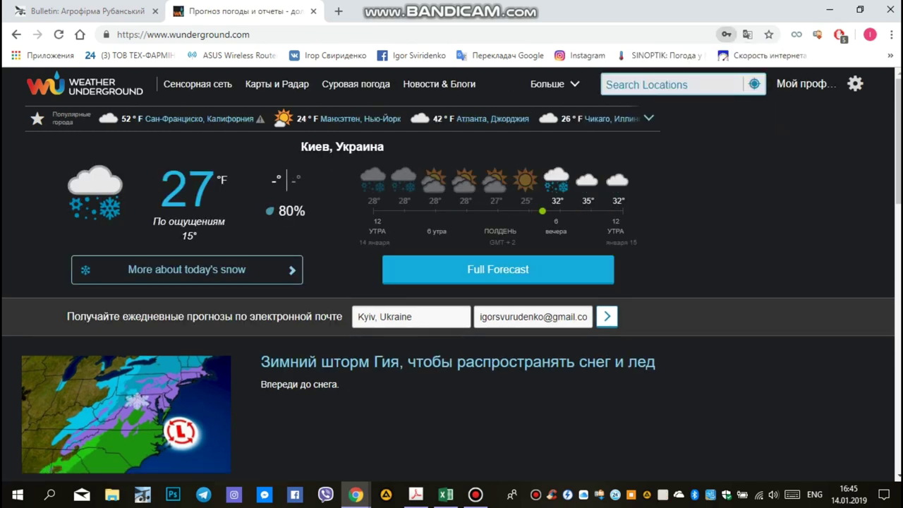
Open My Profile > My Weather Stations, which lists no stations yet
click(854, 83)
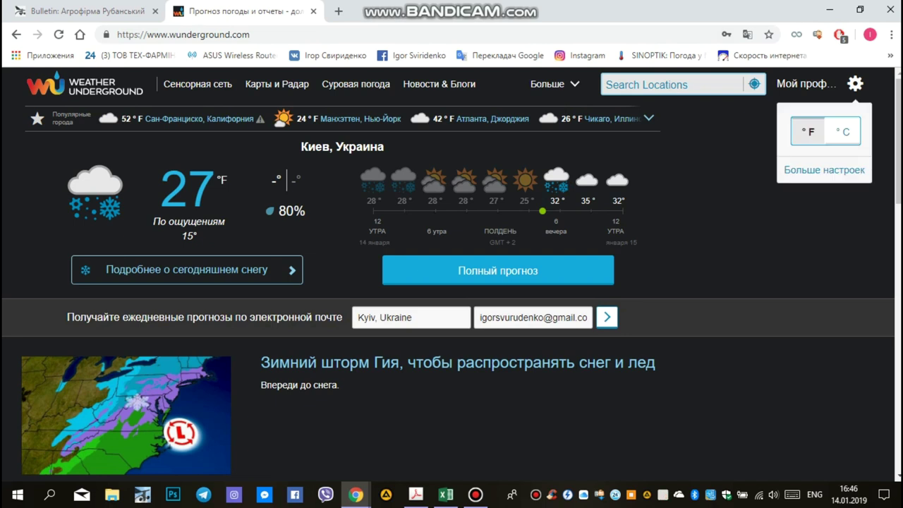
click(806, 83)
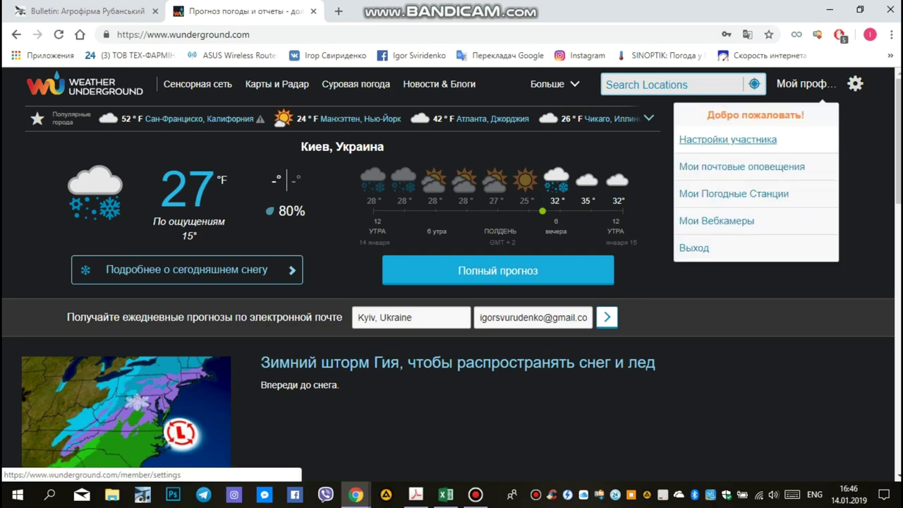
click(733, 193)
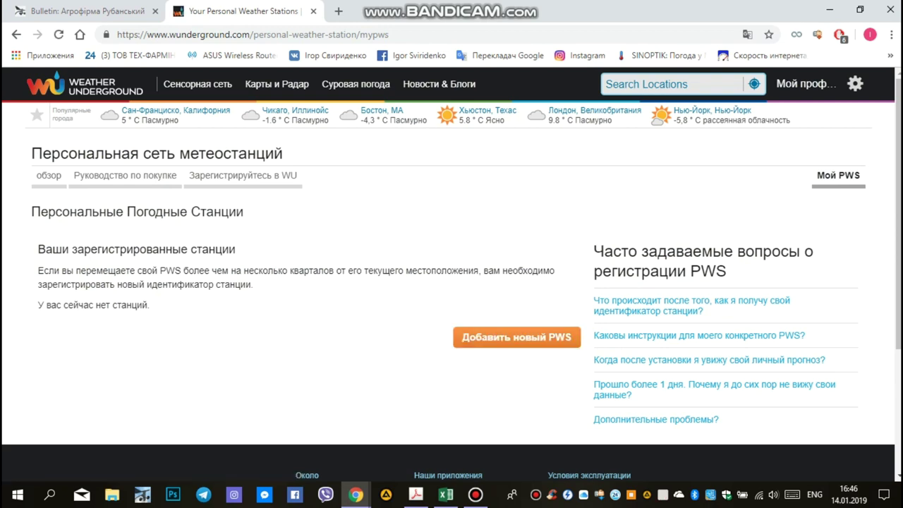
Begin registering a personal weather station with Add New PWS
click(516, 337)
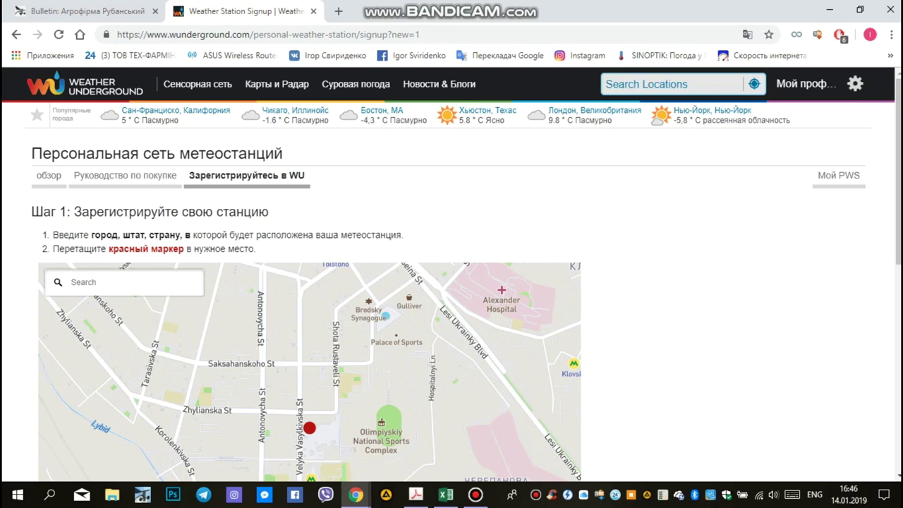
Drag the station marker across the map to just below Murovani Kurylivtsi
scroll(423, 352, down, 2)
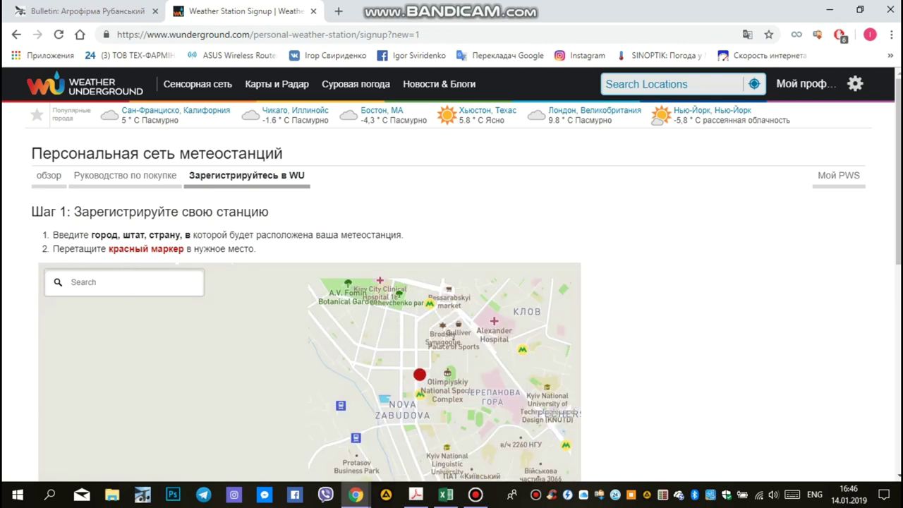
scroll(493, 357, down, 3)
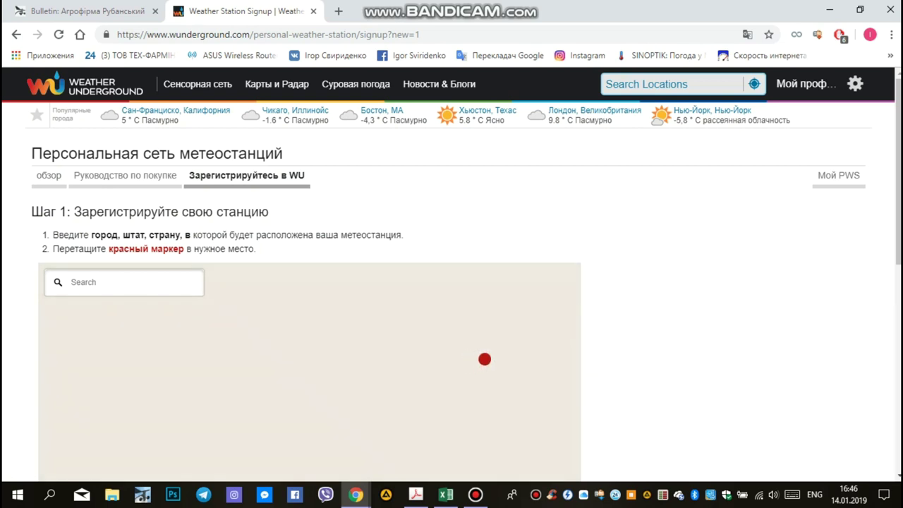
scroll(480, 363, up, 3)
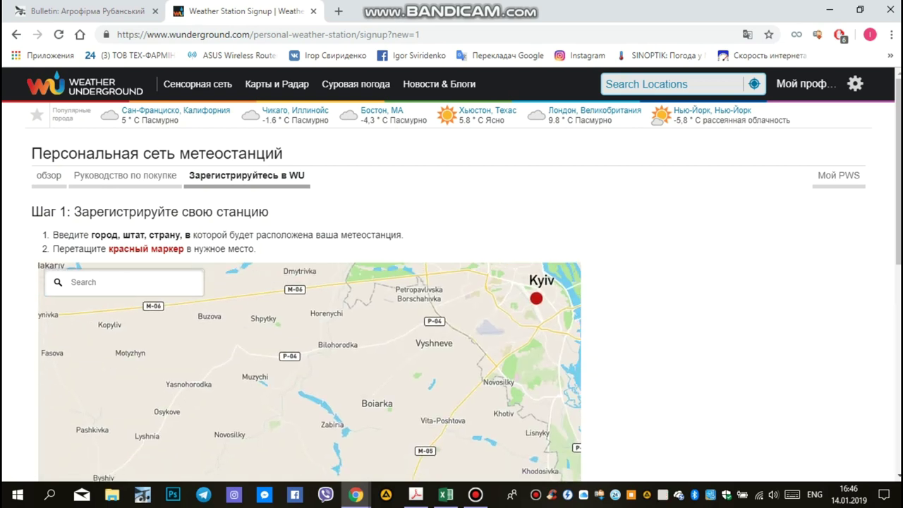
mouse_move(535, 298)
mouse_down()
mouse_move(436, 362)
mouse_move(325, 412)
mouse_up()
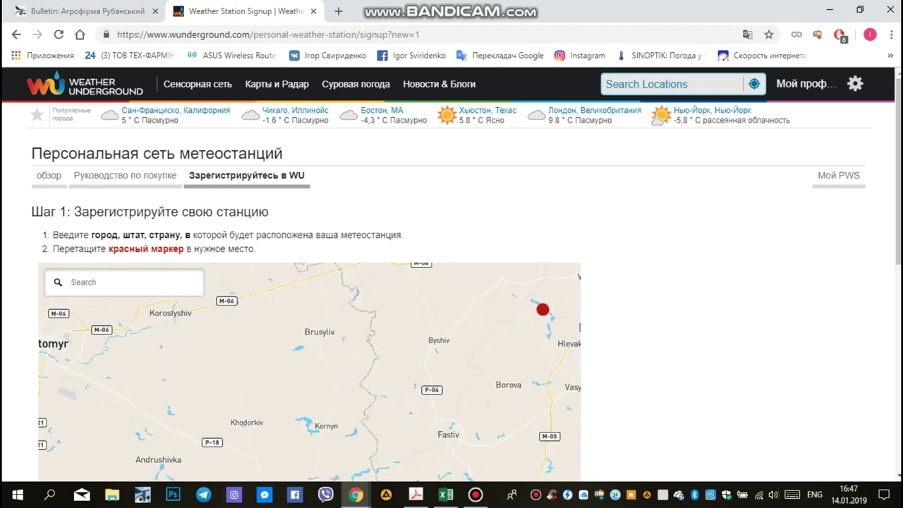
drag(542, 309, 185, 424)
scroll(328, 413, down, 1)
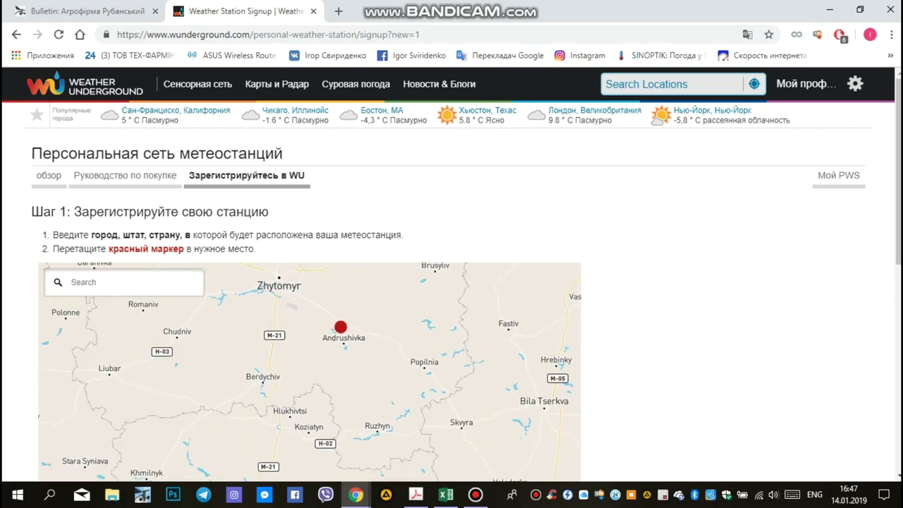
mouse_move(341, 325)
mouse_down()
mouse_move(137, 430)
mouse_move(106, 459)
mouse_move(141, 473)
mouse_up()
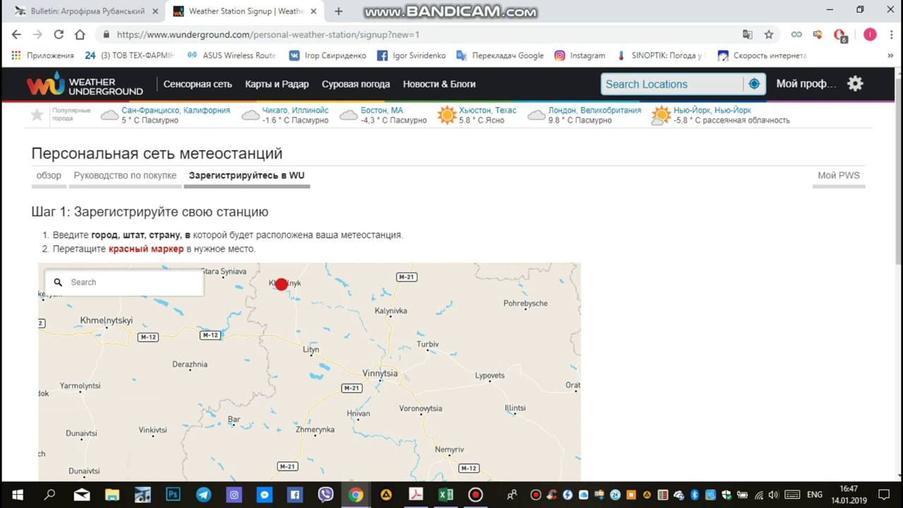
mouse_move(281, 285)
mouse_down()
mouse_move(189, 388)
mouse_move(204, 435)
mouse_move(240, 455)
mouse_up()
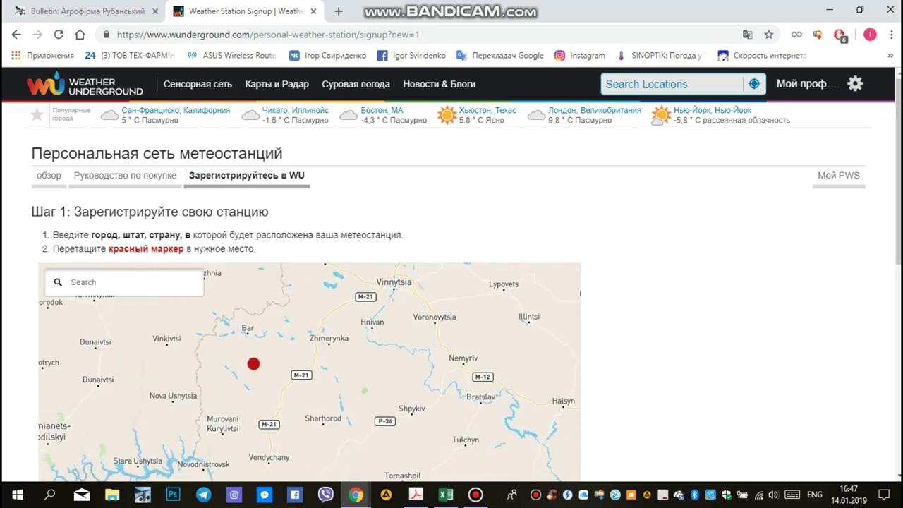
drag(254, 354, 223, 429)
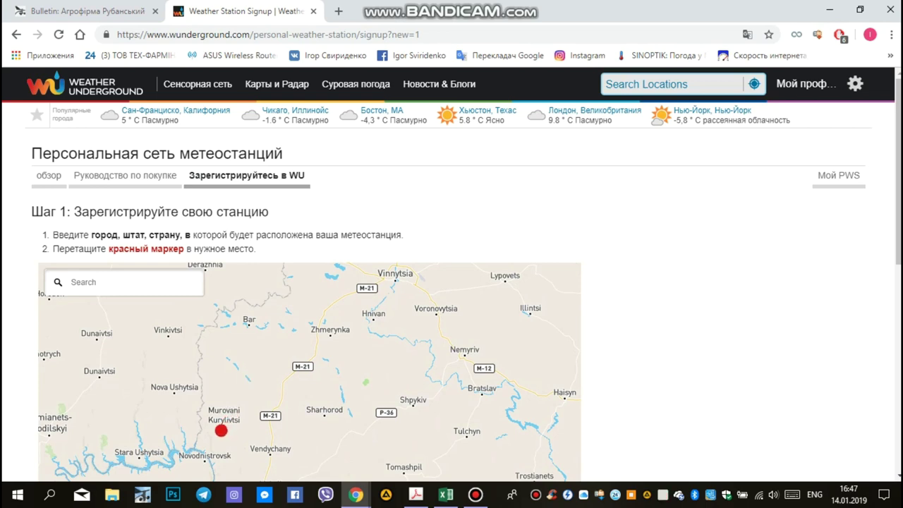
scroll(451, 274, down, 2)
scroll(451, 274, down, 2)
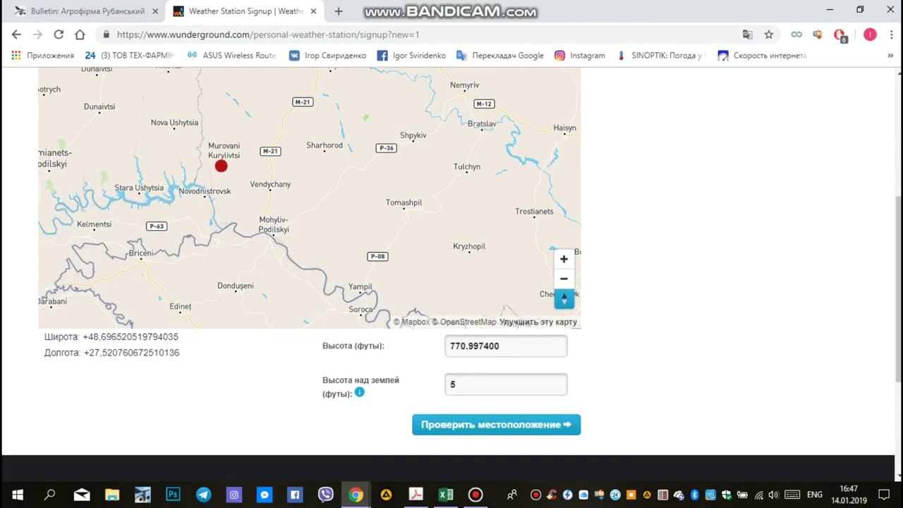
Change the height above ground from 5 to 3 feet and submit the location for checking
mouse_move(359, 391)
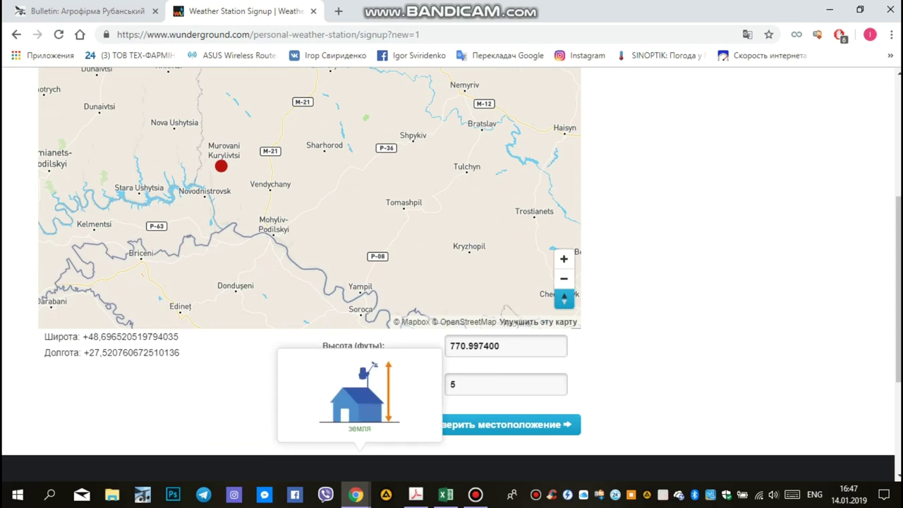
double_click(453, 384)
key(BackSpace)
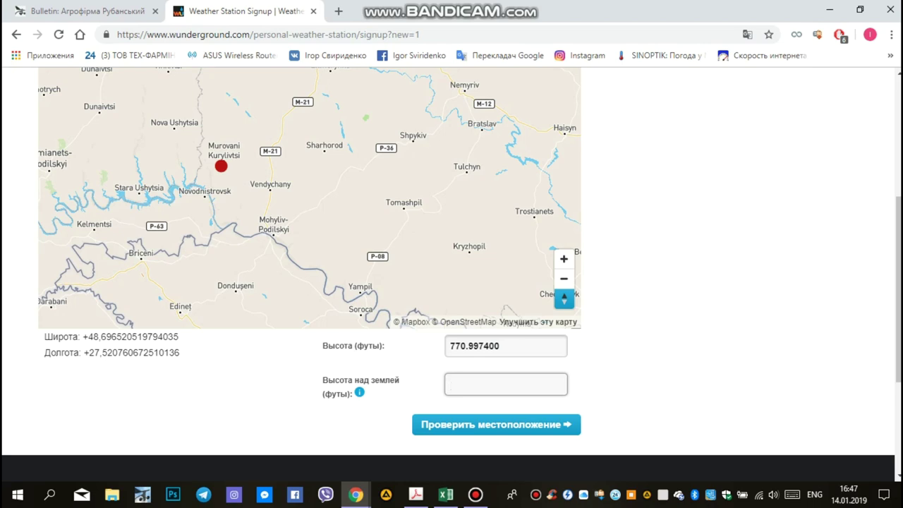
text(3)
key(Return)
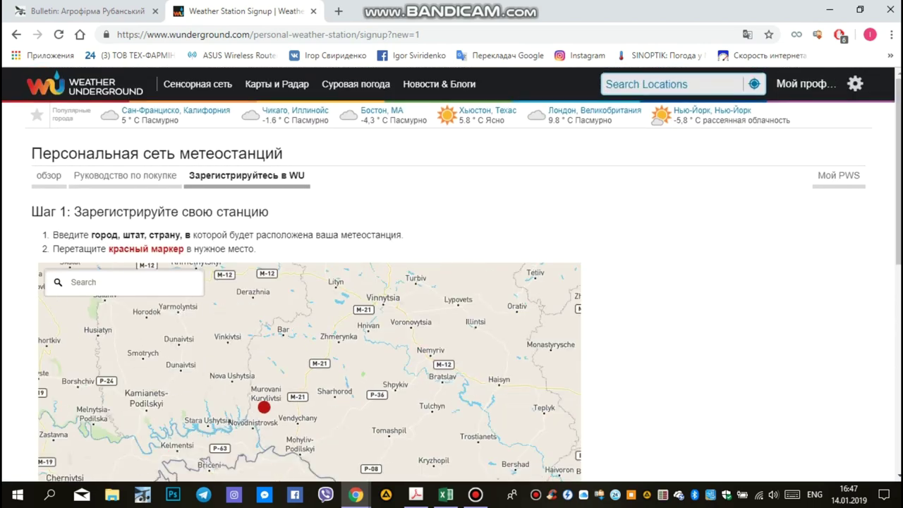
scroll(451, 275, down, 2)
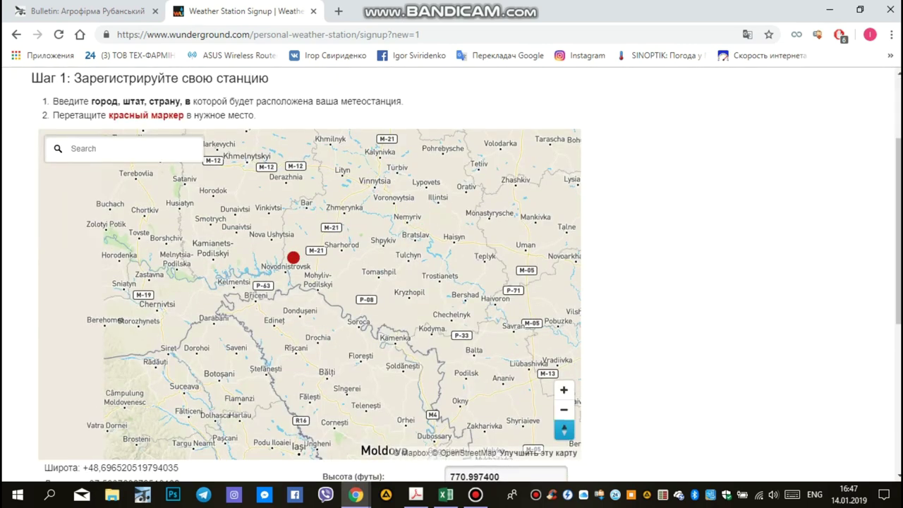
scroll(452, 275, down, 2)
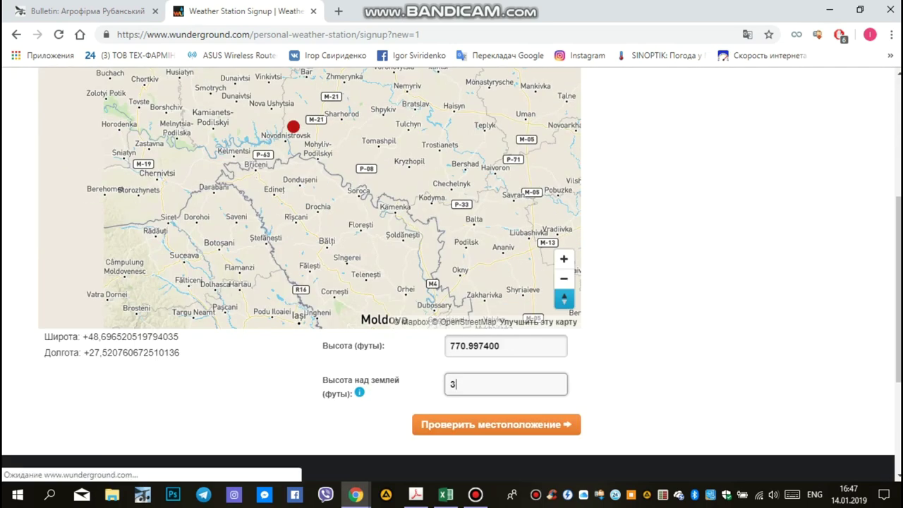
click(495, 424)
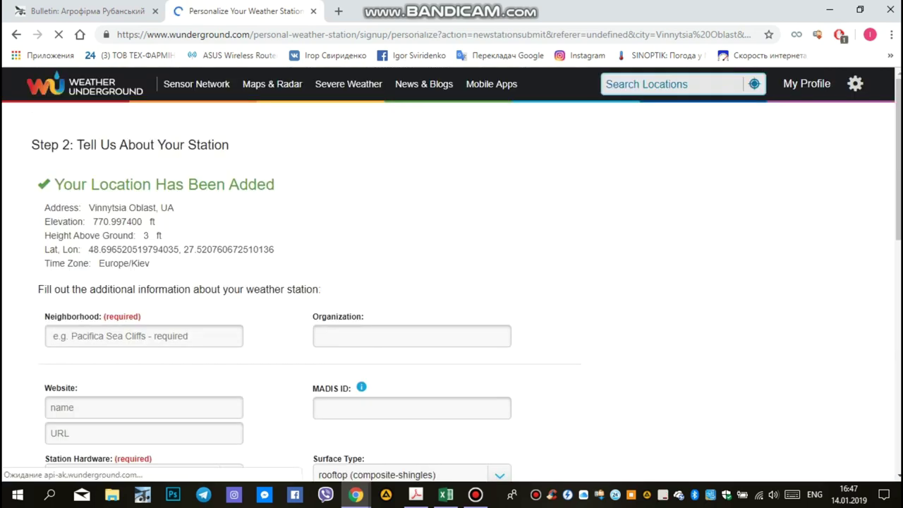
Enter the farm's name in Cyrillic in the neighbourhood field
click(144, 335)
key(alt+shift)
text(АФ)
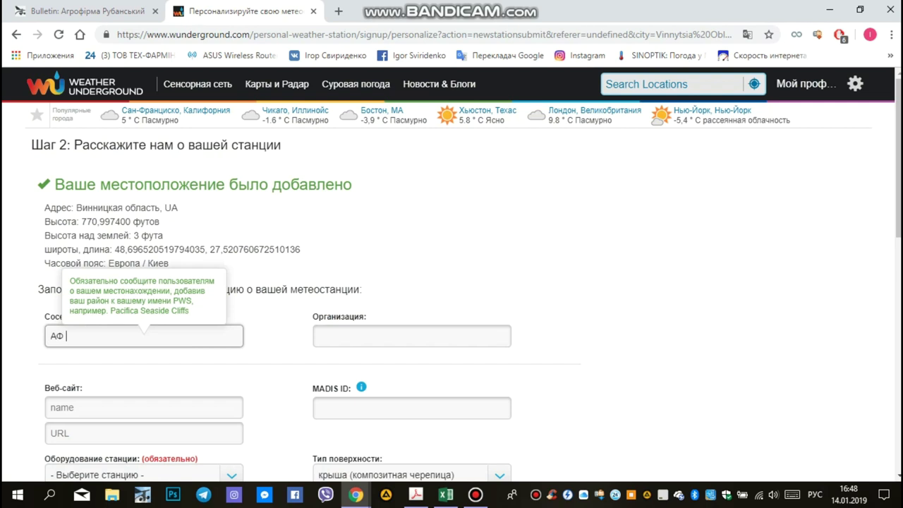
key(alt+shift)
text(Рубанський)
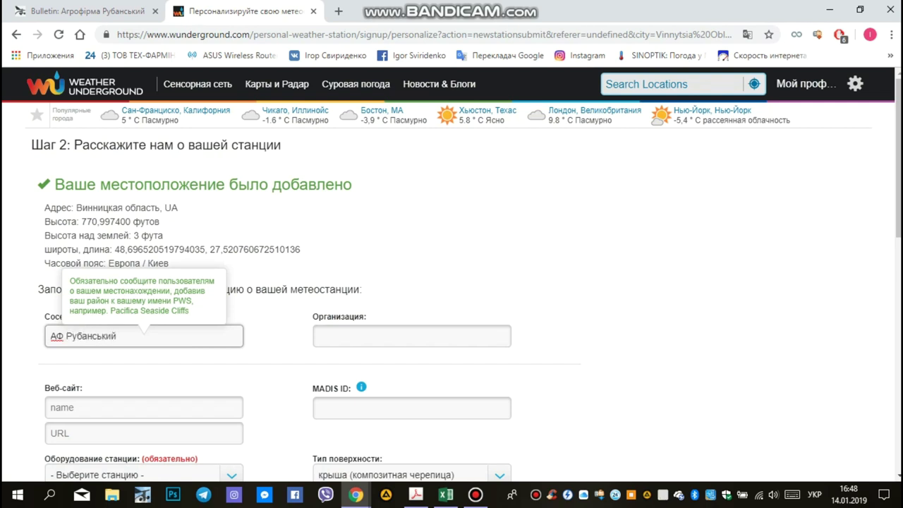
scroll(452, 274, down, 1)
scroll(452, 273, down, 1)
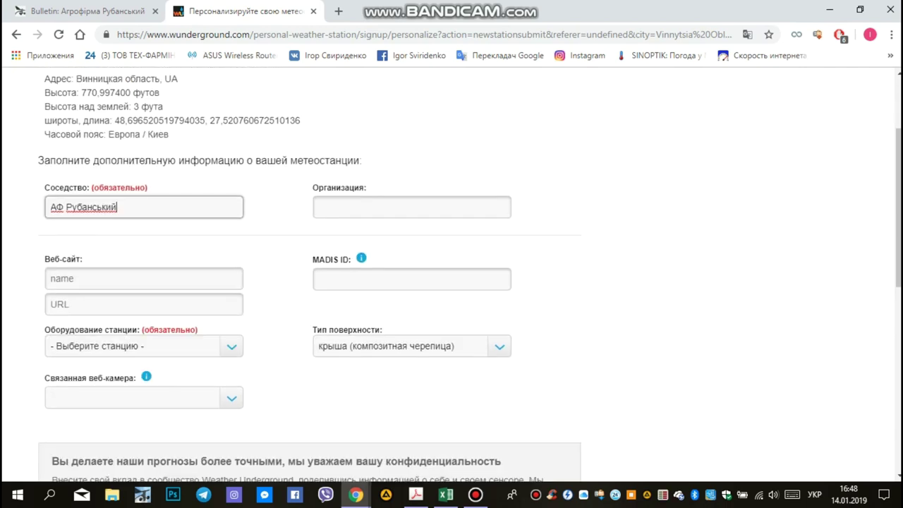
Select Davis Vantage Pro2 (Wireless) as the station equipment
click(144, 342)
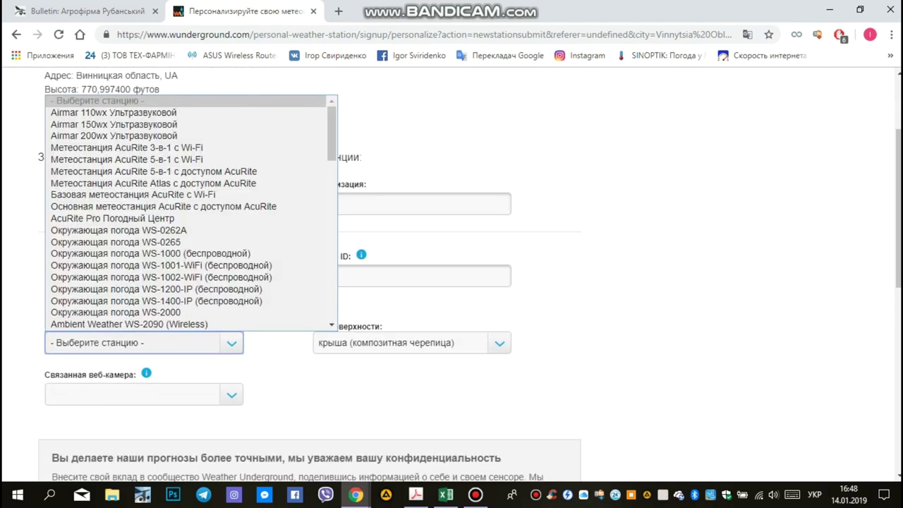
scroll(141, 211, down, 7)
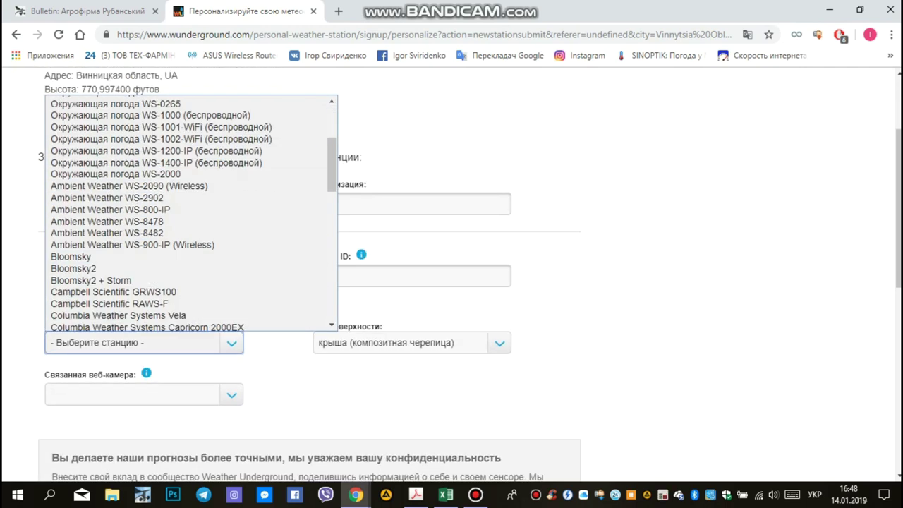
scroll(141, 191, up, 1)
scroll(141, 190, up, 3)
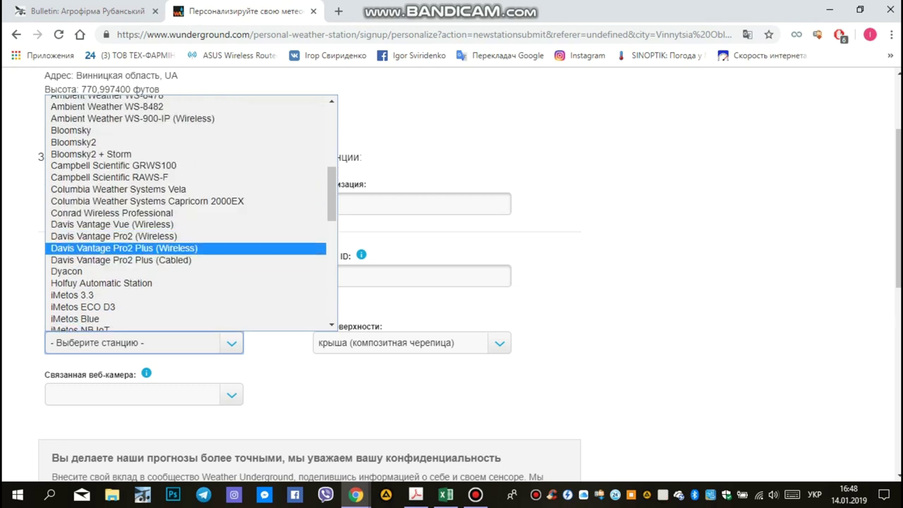
click(112, 236)
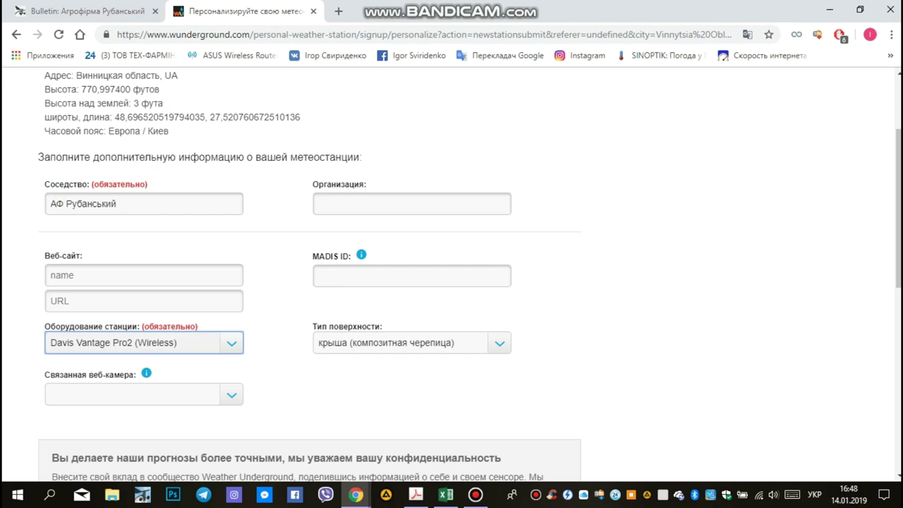
scroll(113, 236, down, 1)
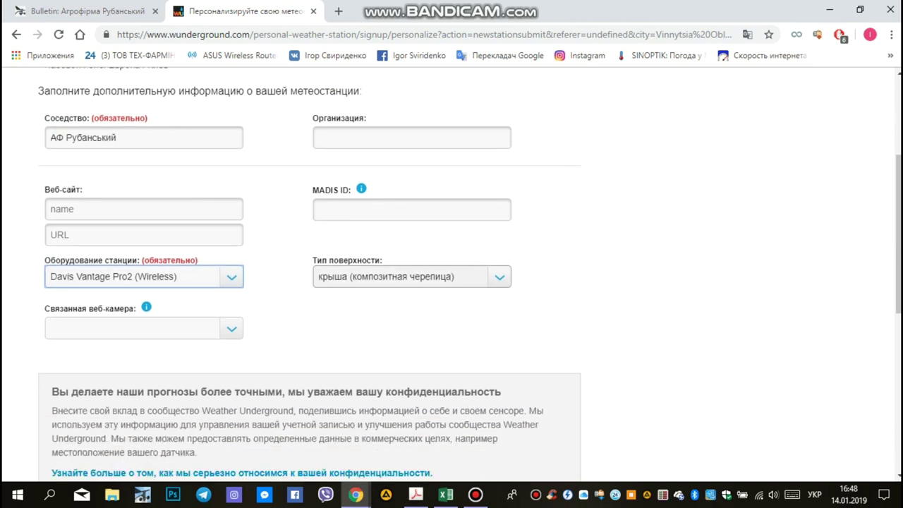
Keep the composite-shingle roof surface type and submit the station details
click(411, 277)
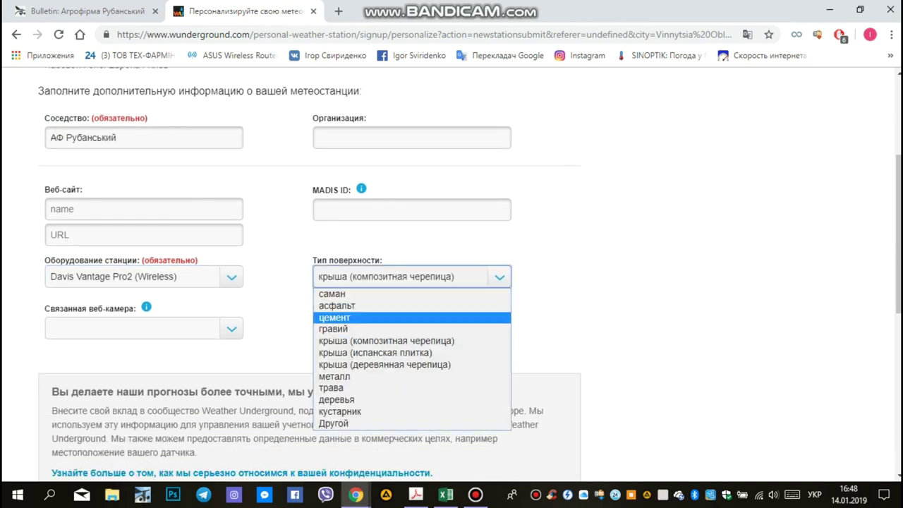
key(Return)
scroll(470, 272, up, 1)
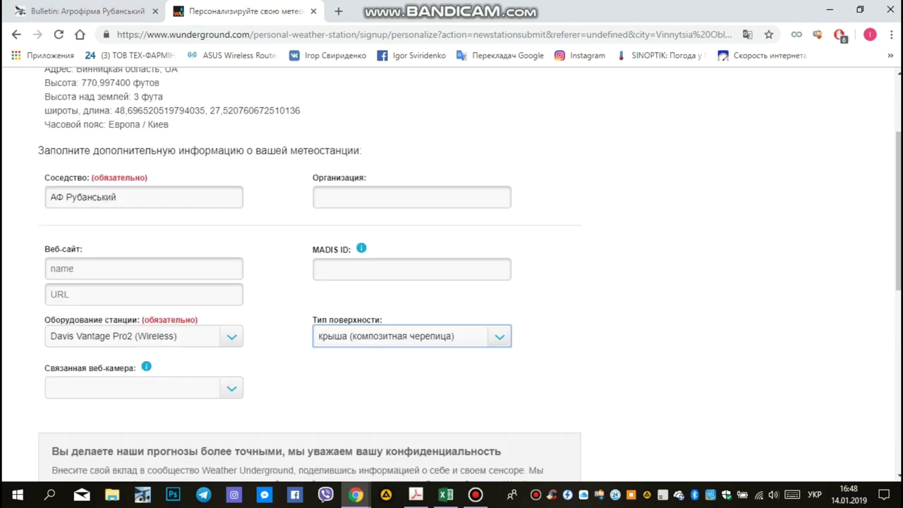
scroll(451, 275, down, 3)
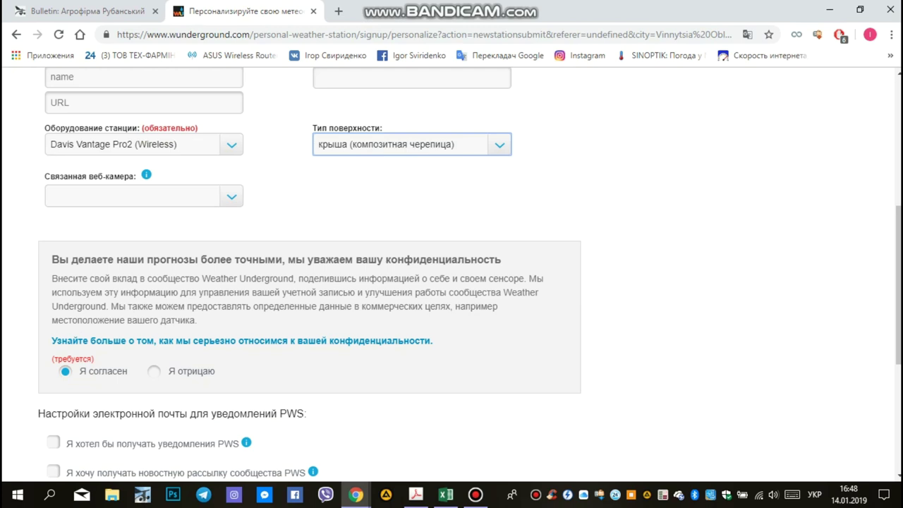
scroll(452, 275, down, 1)
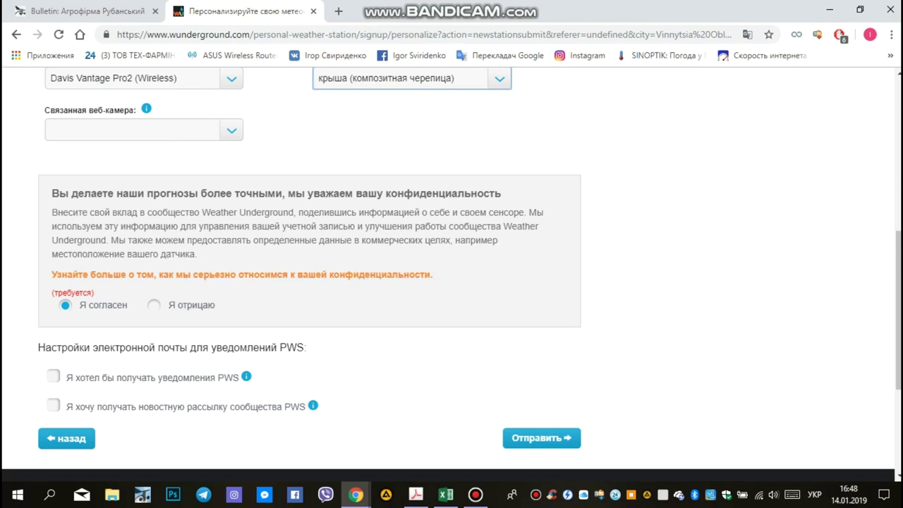
click(541, 438)
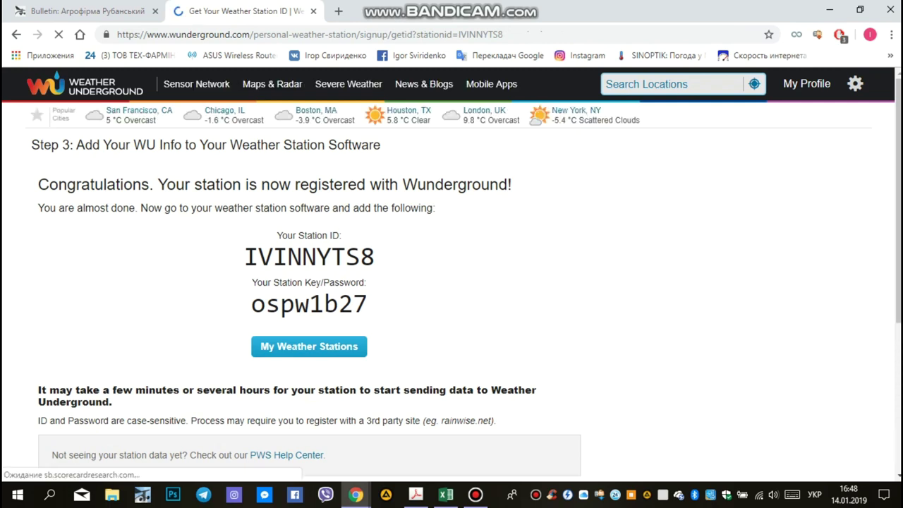
Copy the new station ID and return to the WeatherLink Bulletin tab
drag(245, 257, 373, 256)
key(ctrl+c)
right_click(347, 256)
click(374, 263)
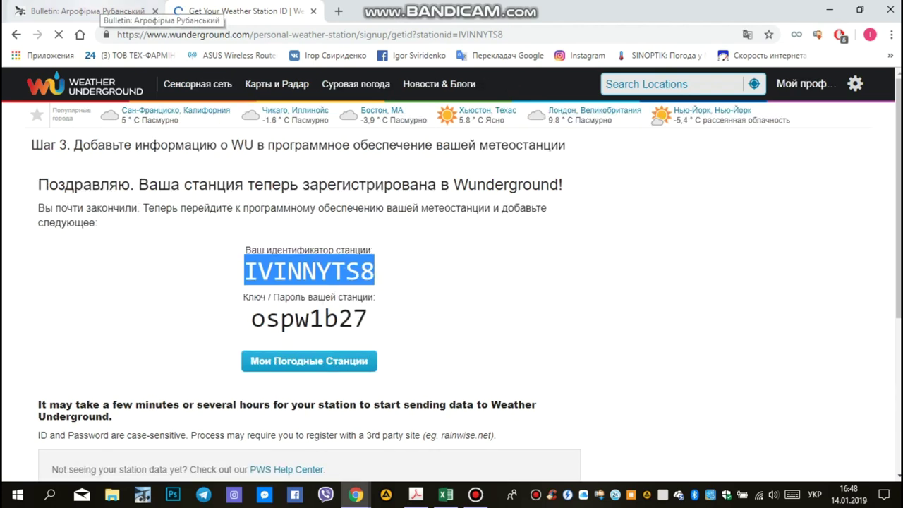
click(99, 11)
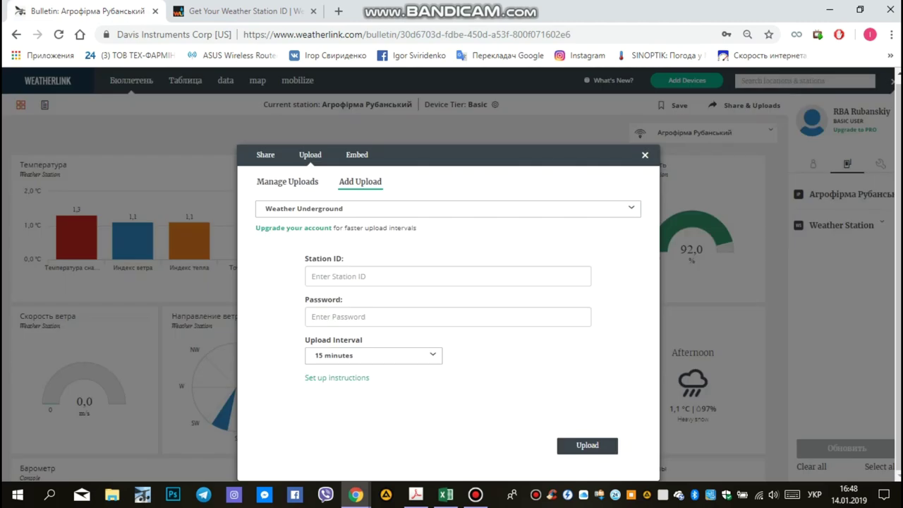
Paste the Weather Underground station ID and station password into WeatherLink's upload form
click(448, 275)
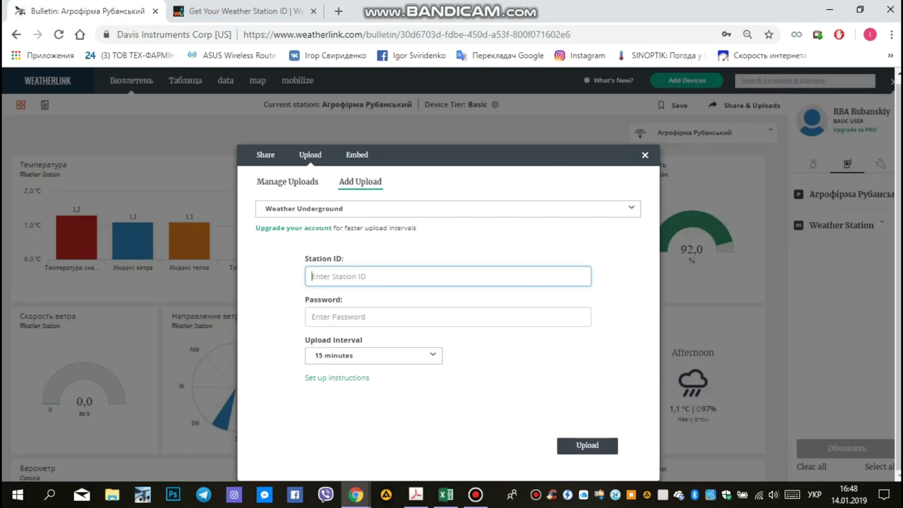
key(ctrl+v)
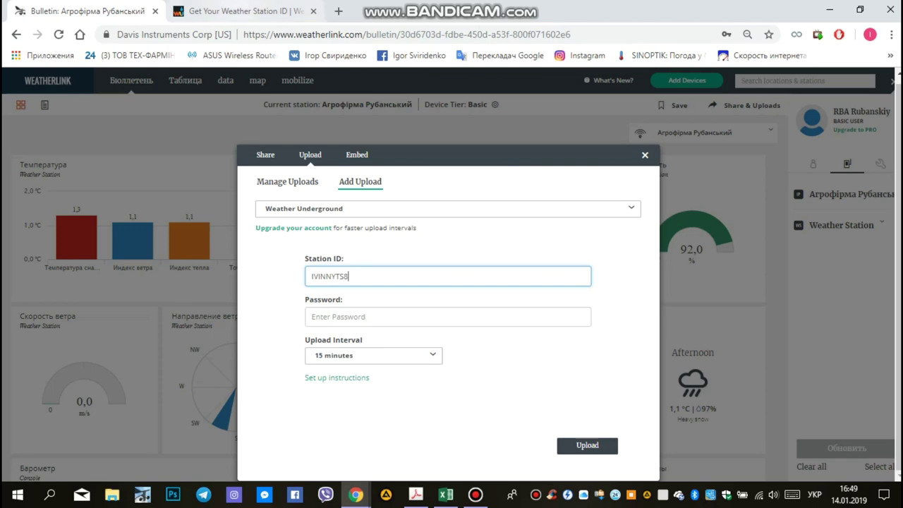
key(ctrl+Tab)
drag(251, 318, 367, 318)
key(ctrl+c)
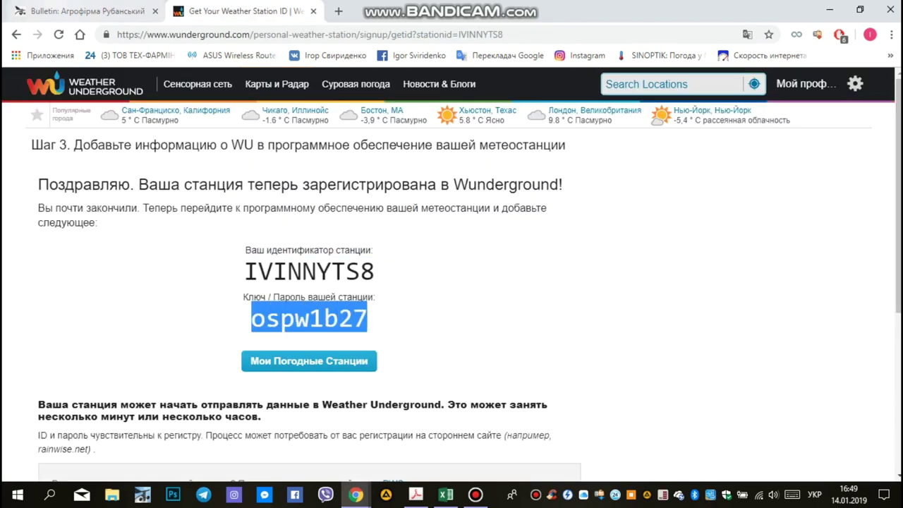
key(ctrl+Tab)
key(Tab)
key(ctrl+v)
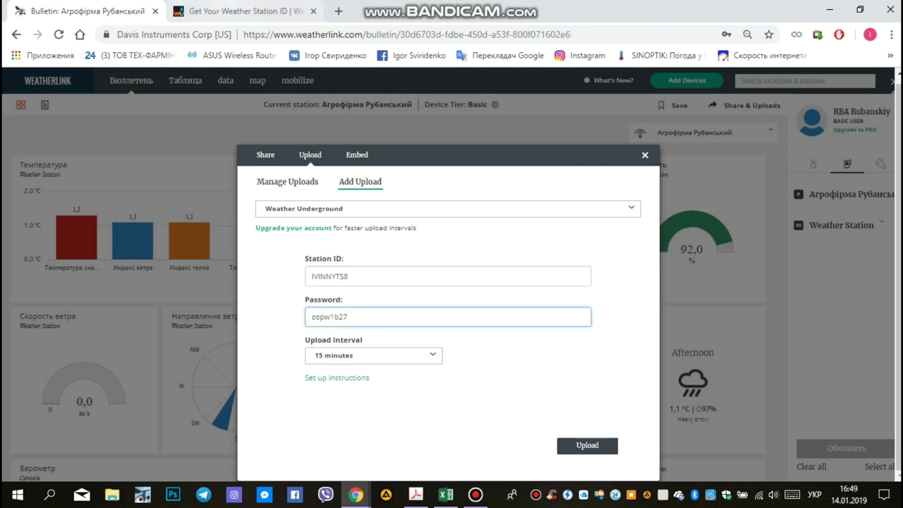
Submit the 15-minute Weather Underground upload, confirm it's listed, and close Share & Uploads
key(ctrl+Tab)
scroll(452, 275, down, 1)
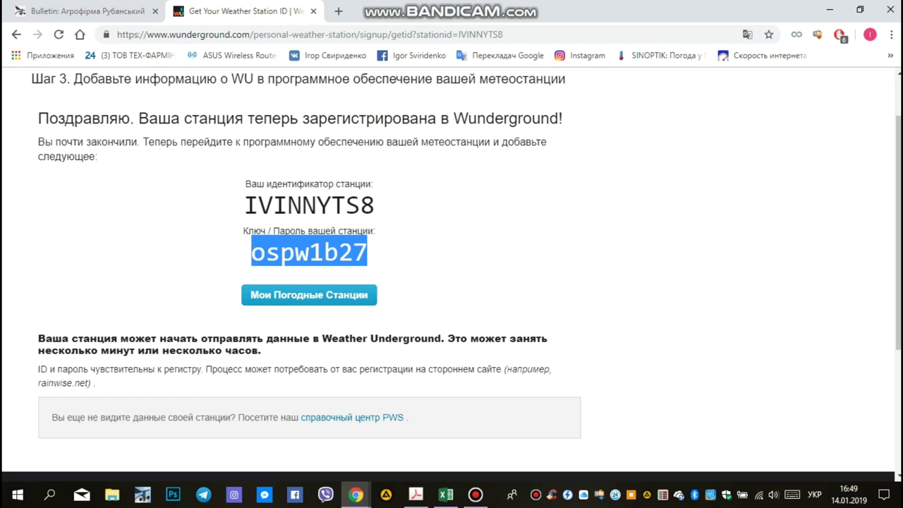
key(ctrl+Tab)
key(Tab)
key(Return)
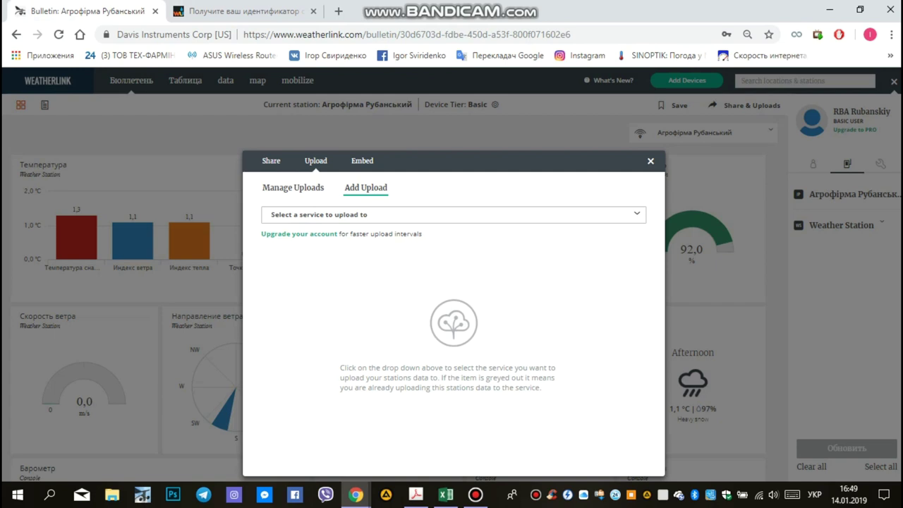
key(space)
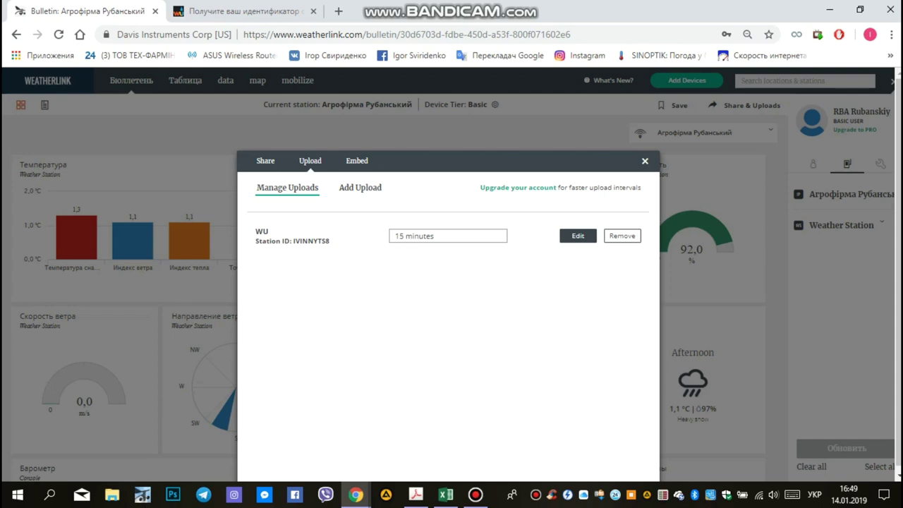
key(Escape)
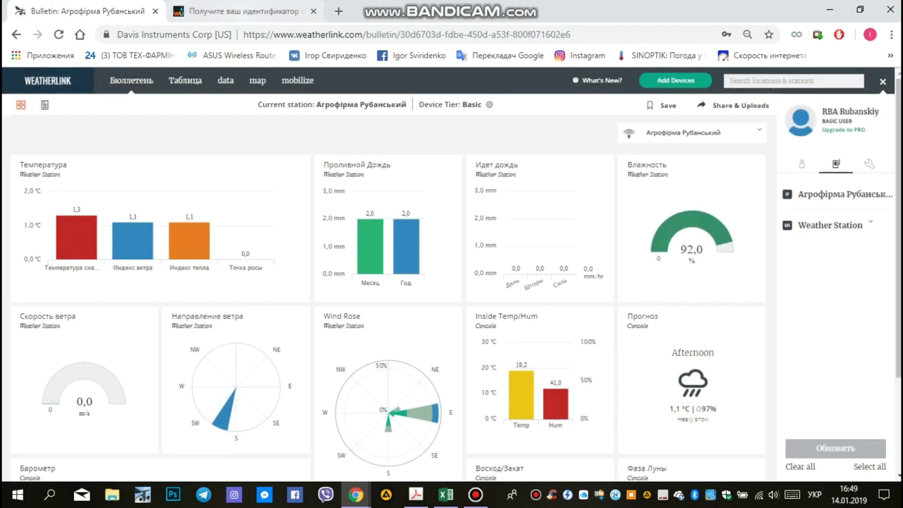
Open and refresh My Weather Stations, which still shows no stations
key(ctrl+Tab)
click(309, 295)
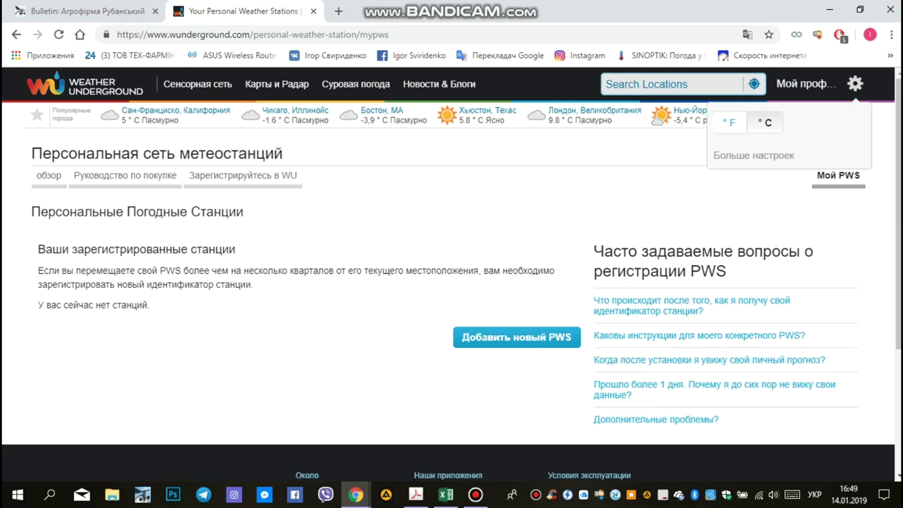
click(765, 122)
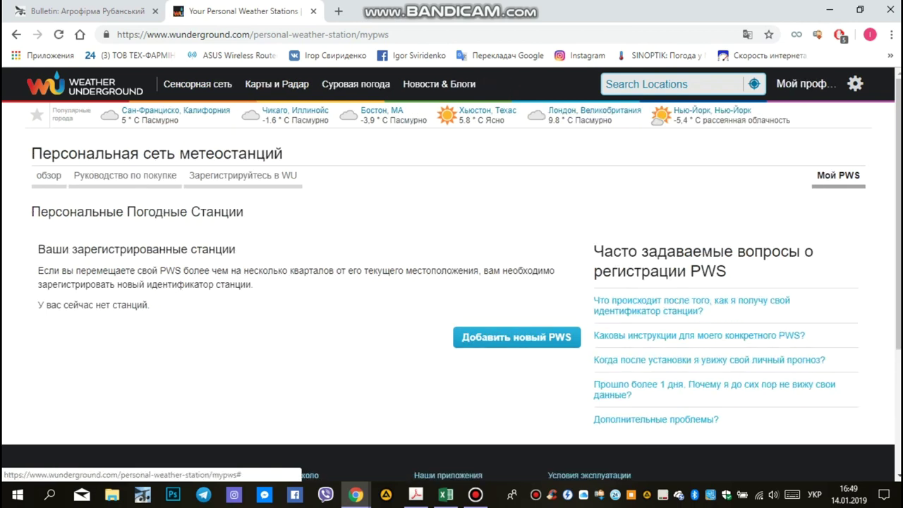
Open My Profile > Member Settings, checking the WeatherLink dashboard while it loads
click(805, 84)
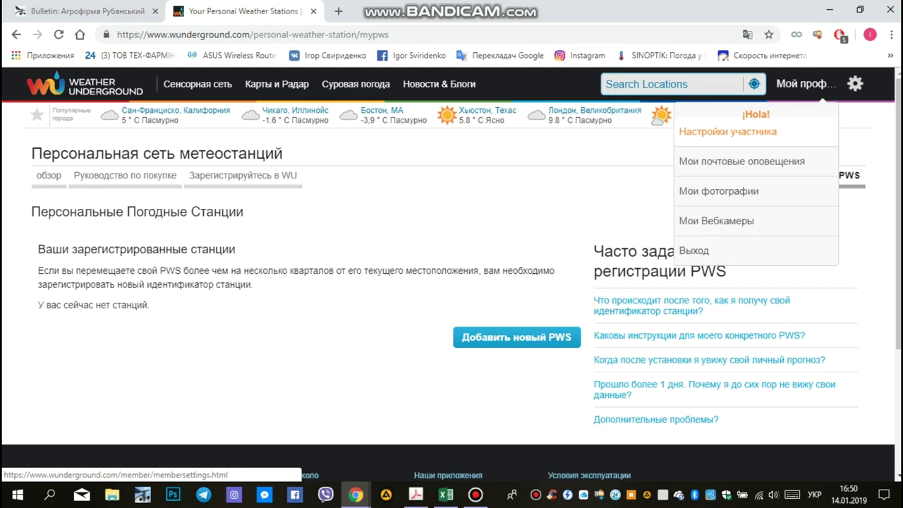
click(727, 131)
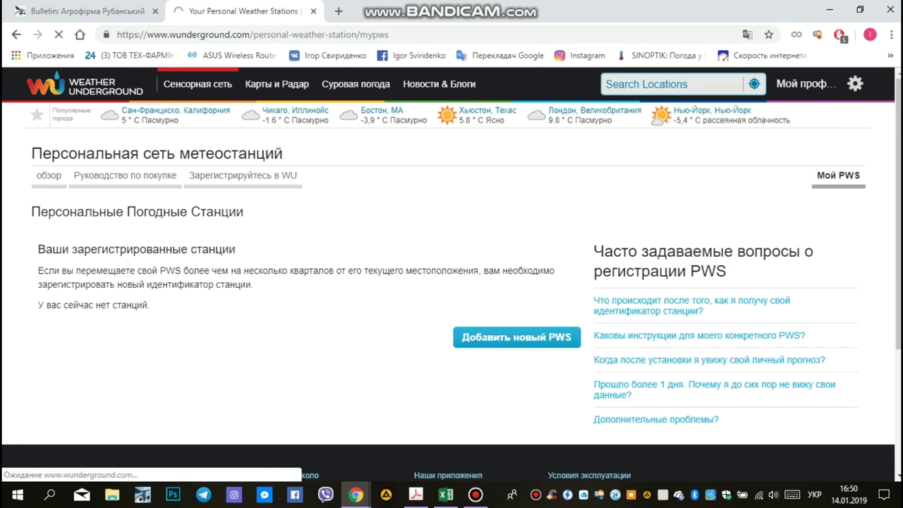
key(ctrl+Tab)
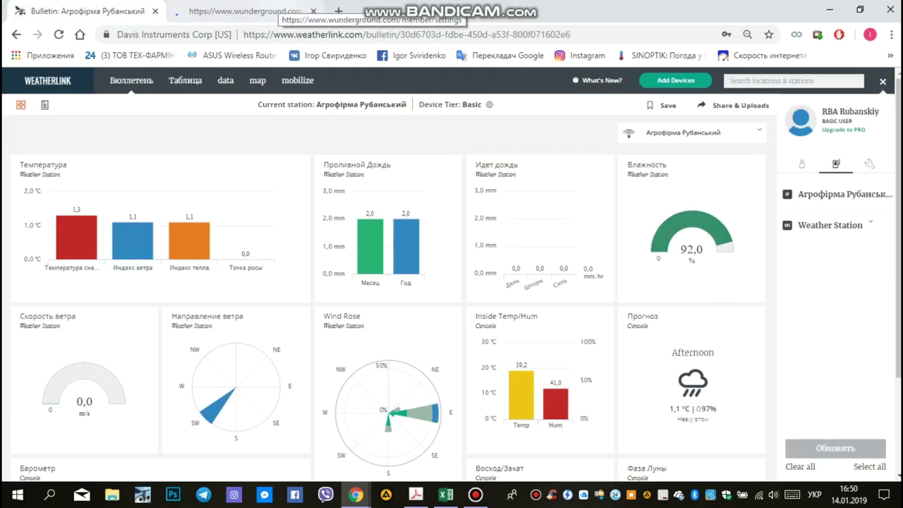
key(ctrl+Tab)
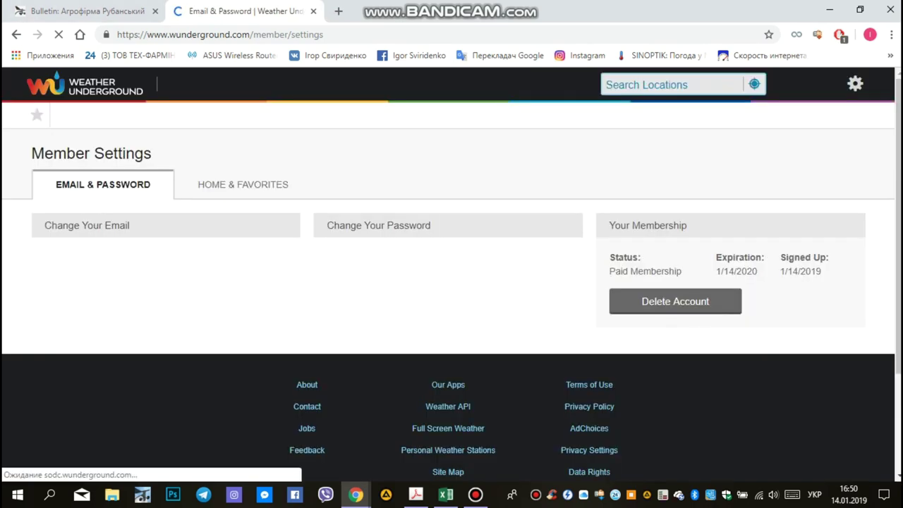
key(ctrl+Tab)
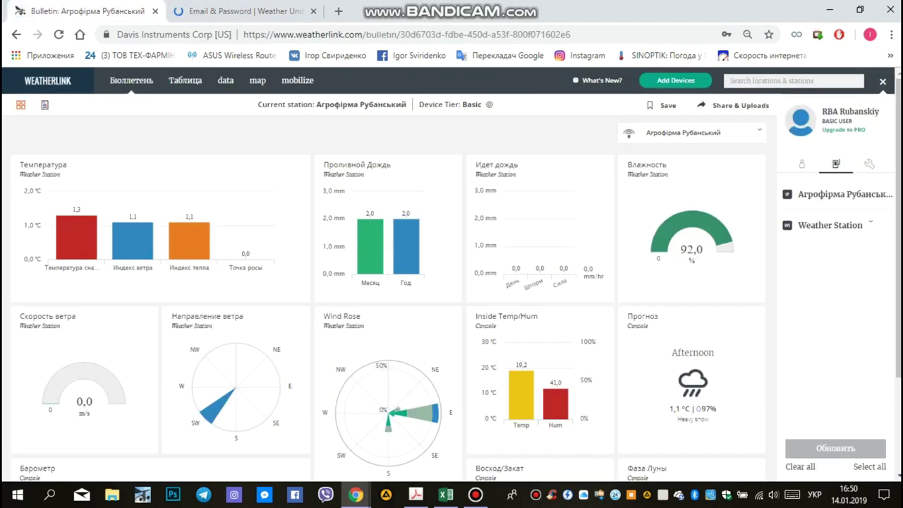
scroll(387, 289, down, 2)
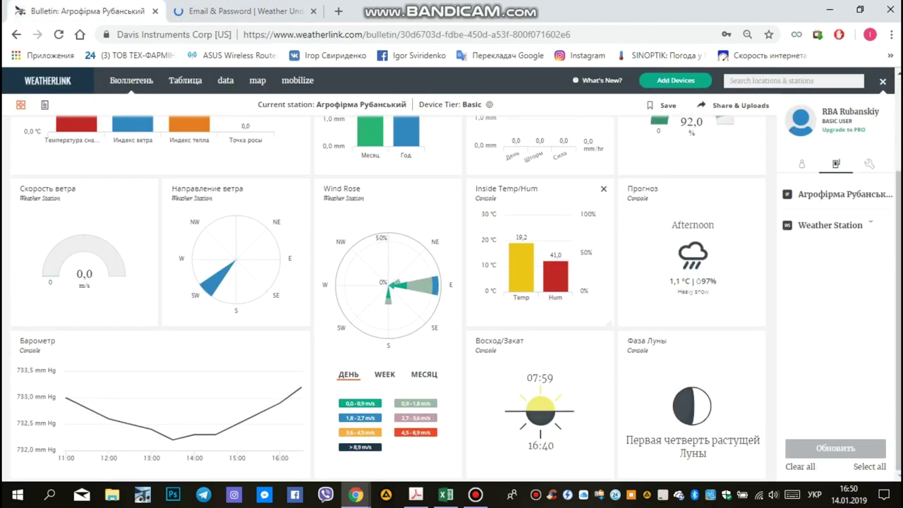
scroll(387, 289, up, 2)
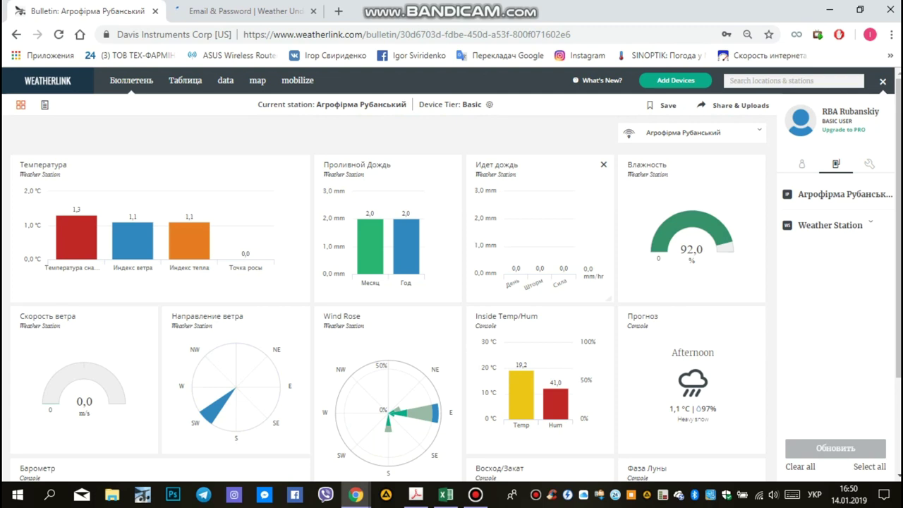
key(ctrl+Tab)
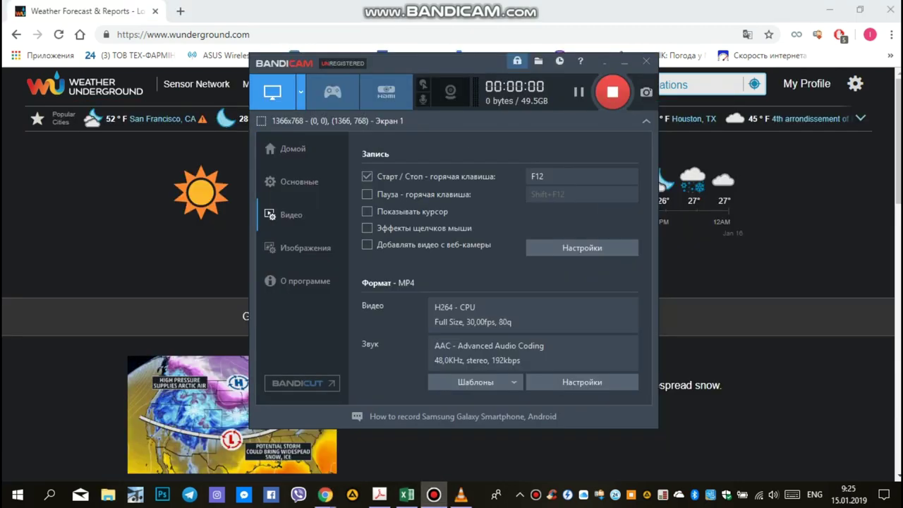
Hide Bandicam and open the station's dashboard, showing -4.1 °C, 83% humidity, 990.7 hPa
key(F12)
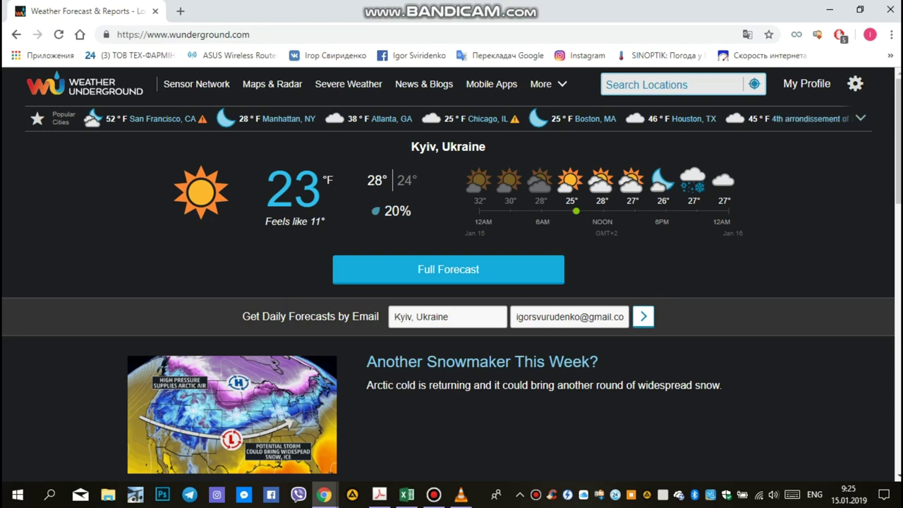
mouse_move(806, 84)
click(724, 194)
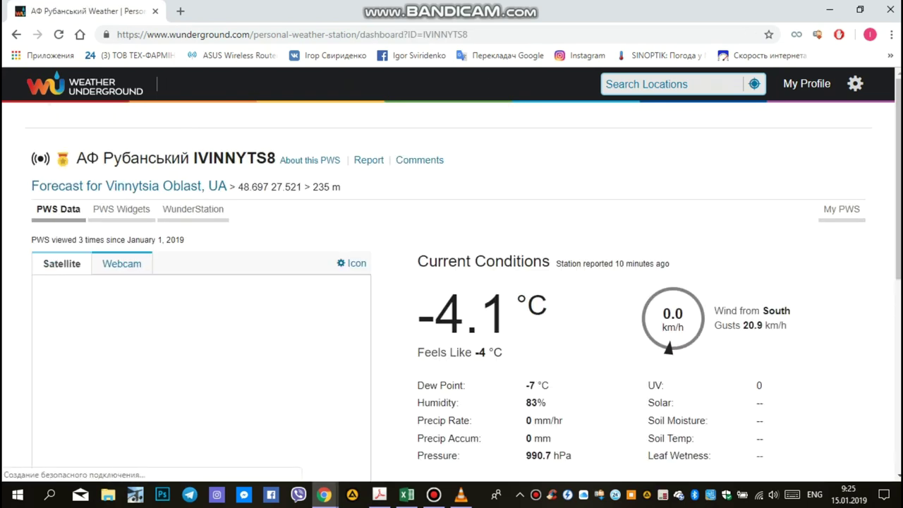
scroll(451, 273, down, 5)
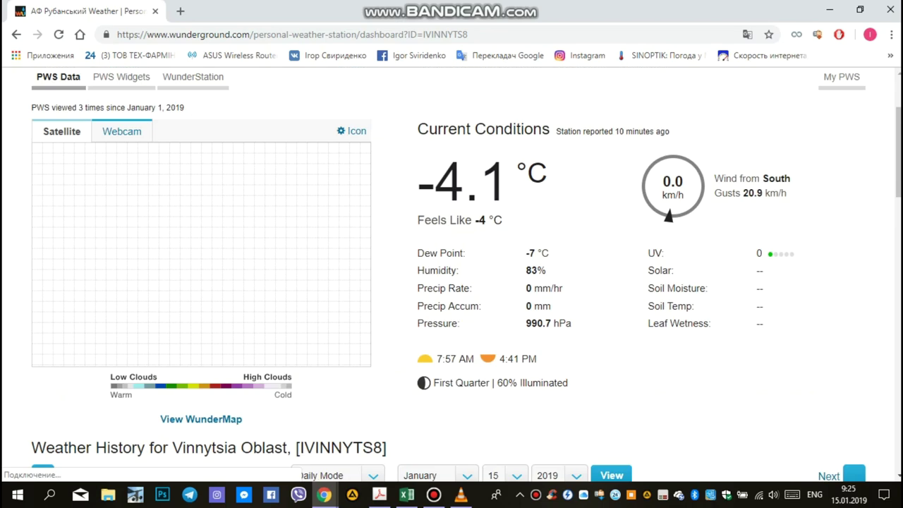
scroll(451, 273, down, 4)
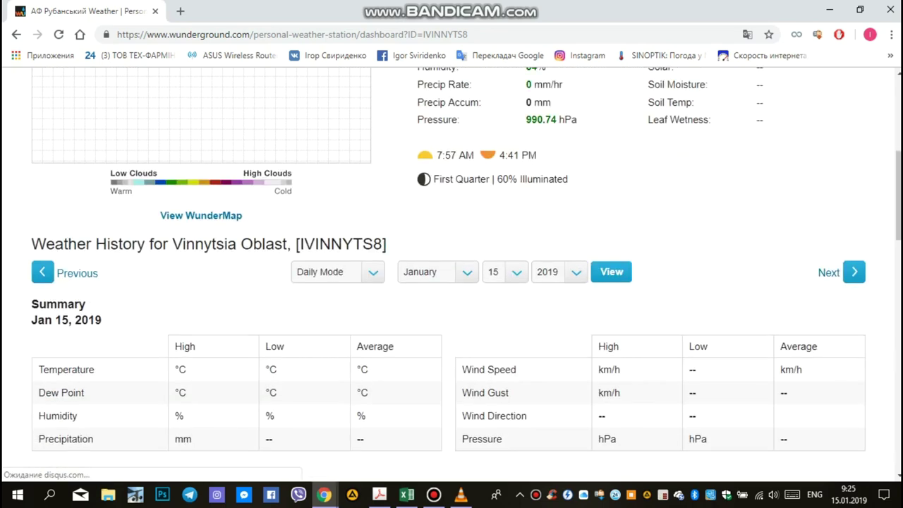
scroll(451, 272, down, 6)
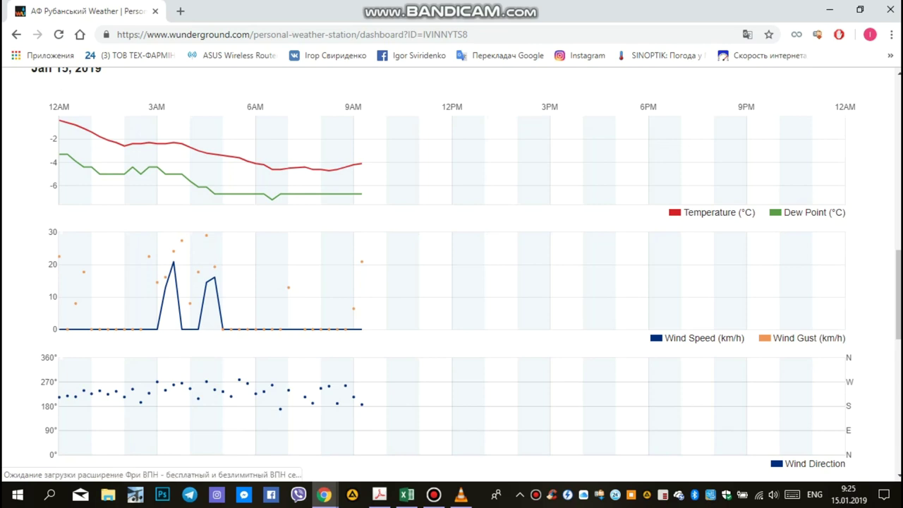
scroll(451, 272, down, 8)
scroll(451, 273, down, 3)
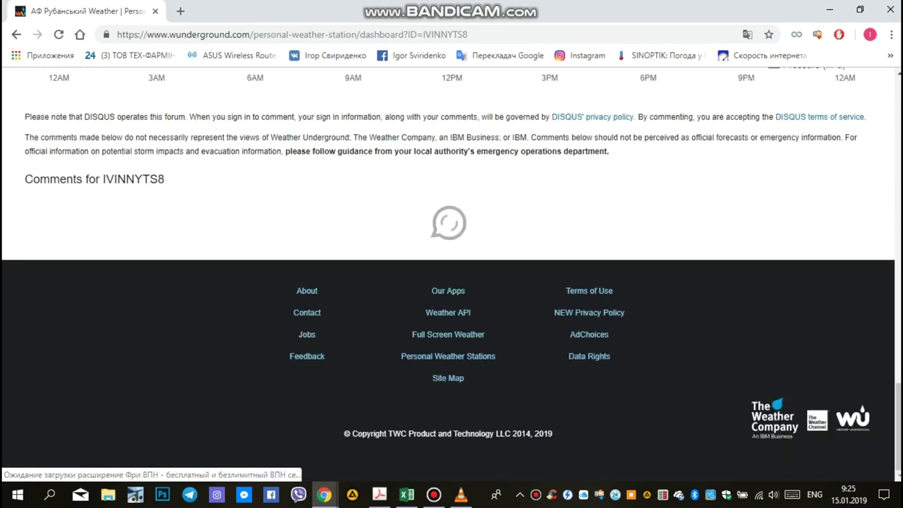
scroll(452, 273, up, 4)
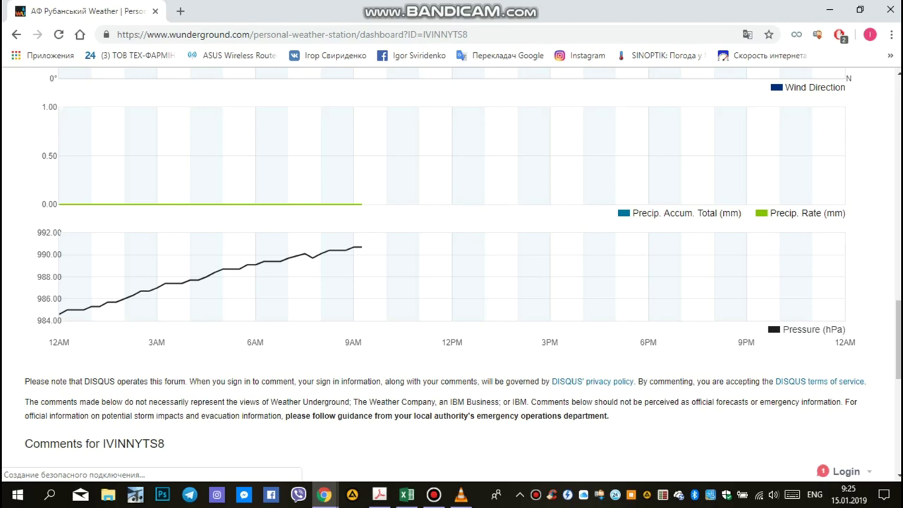
scroll(451, 273, up, 2)
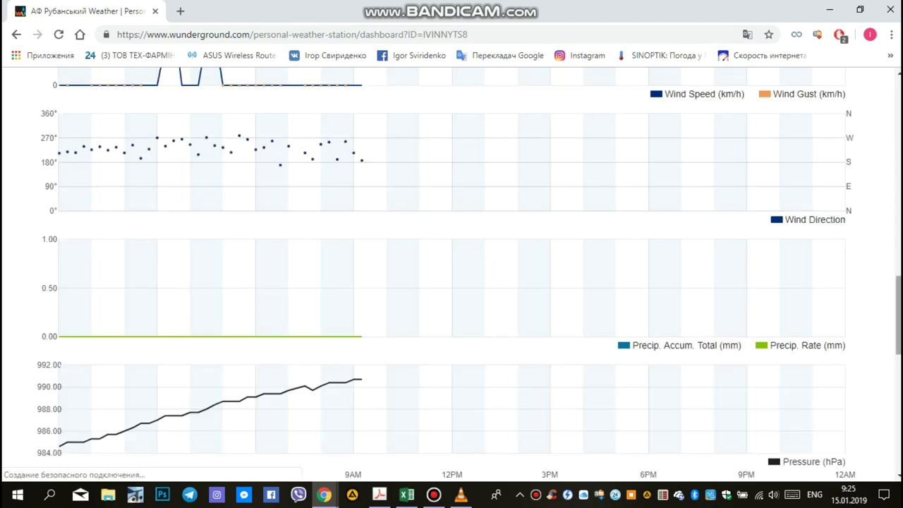
scroll(451, 273, down, 2)
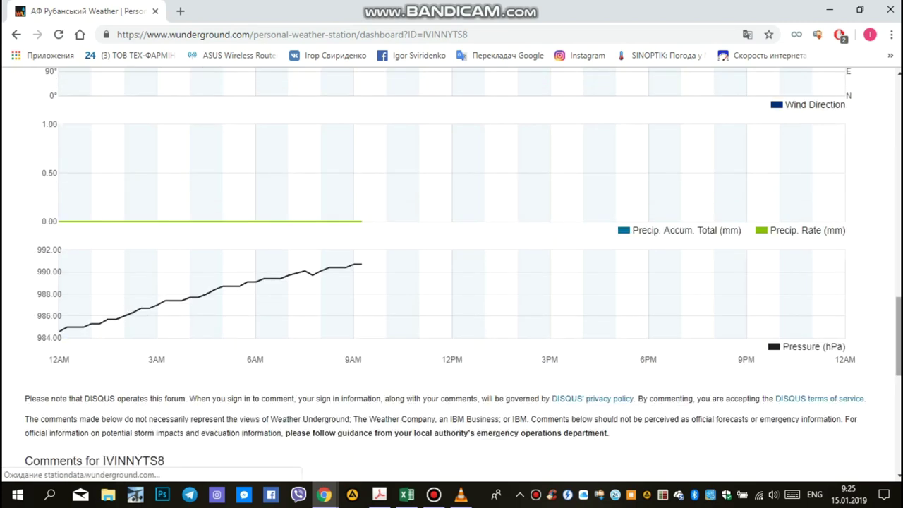
scroll(451, 273, down, 5)
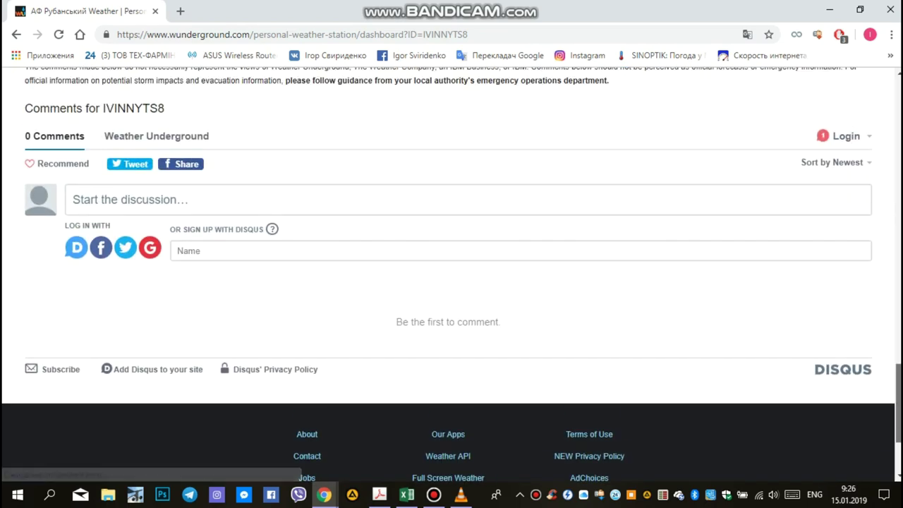
scroll(451, 273, up, 6)
scroll(451, 273, up, 9)
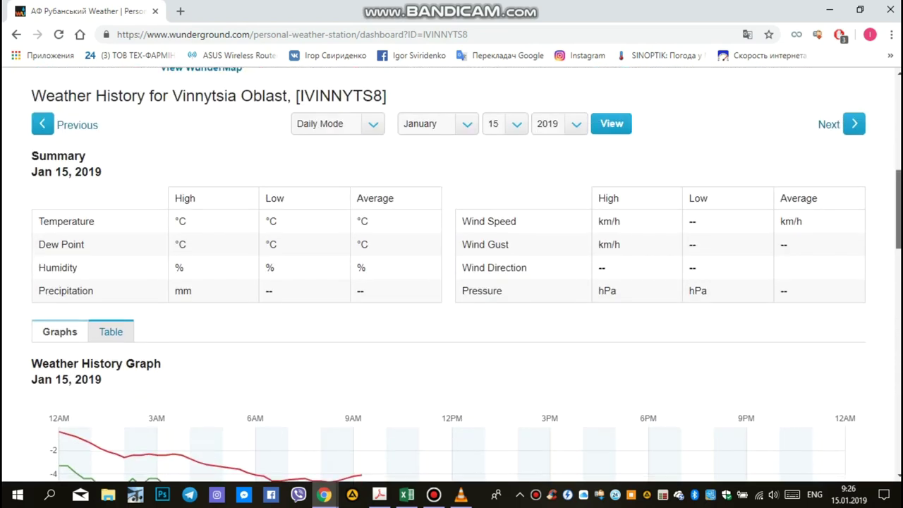
scroll(452, 273, up, 8)
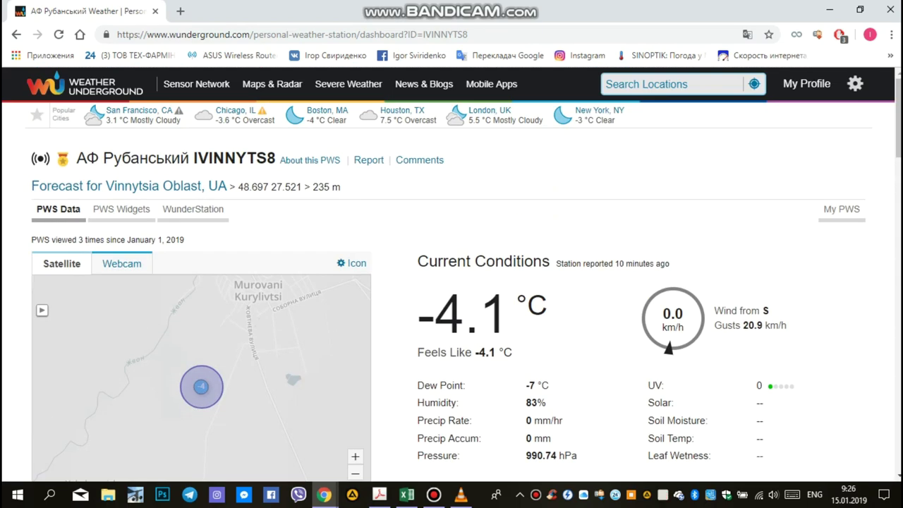